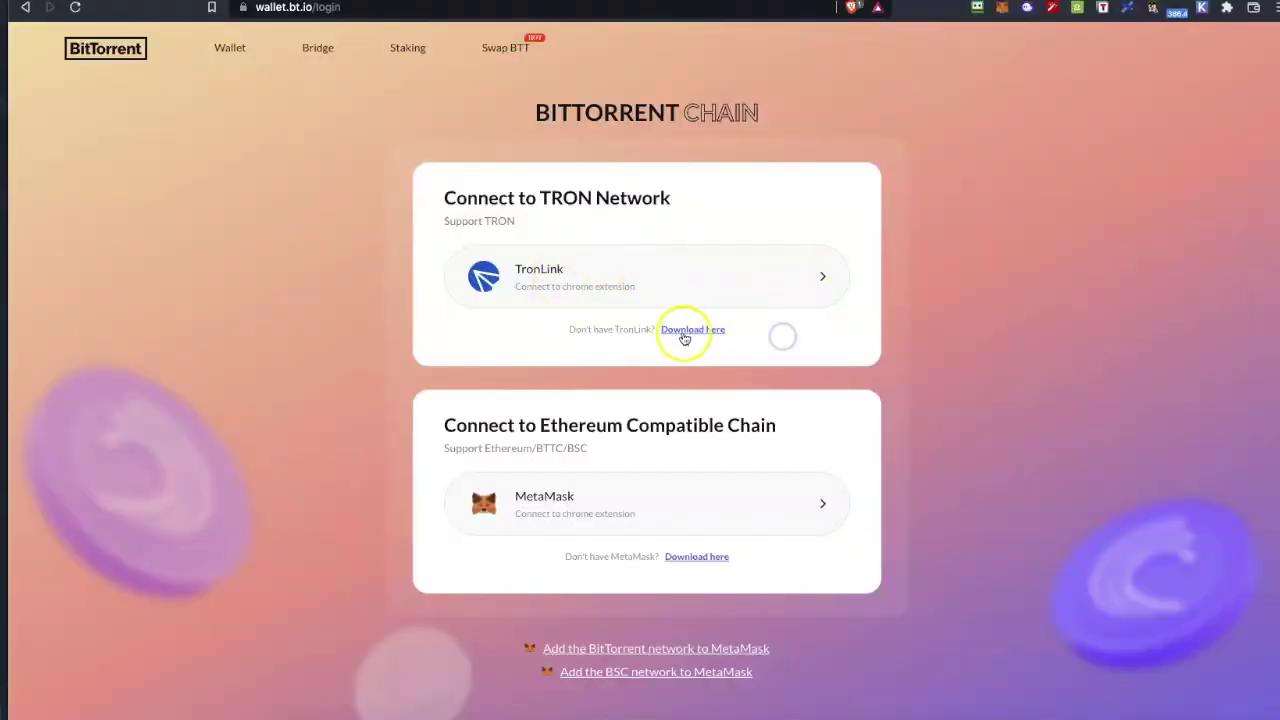
Install the TronLink extension from its download link on the BitTorrent Chain login page
{"action": "left_click", "coordinate": [682, 329]}
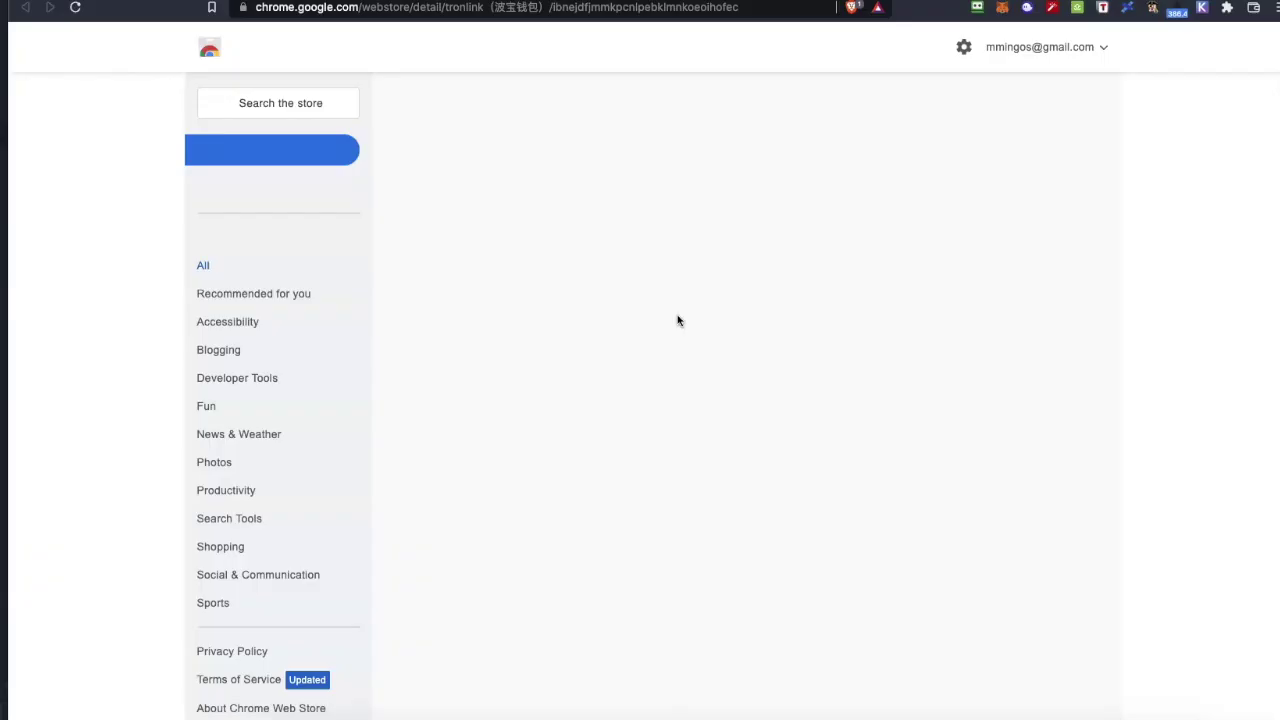
{"action": "left_click", "coordinate": [1017, 155]}
{"action": "left_click", "coordinate": [754, 187]}
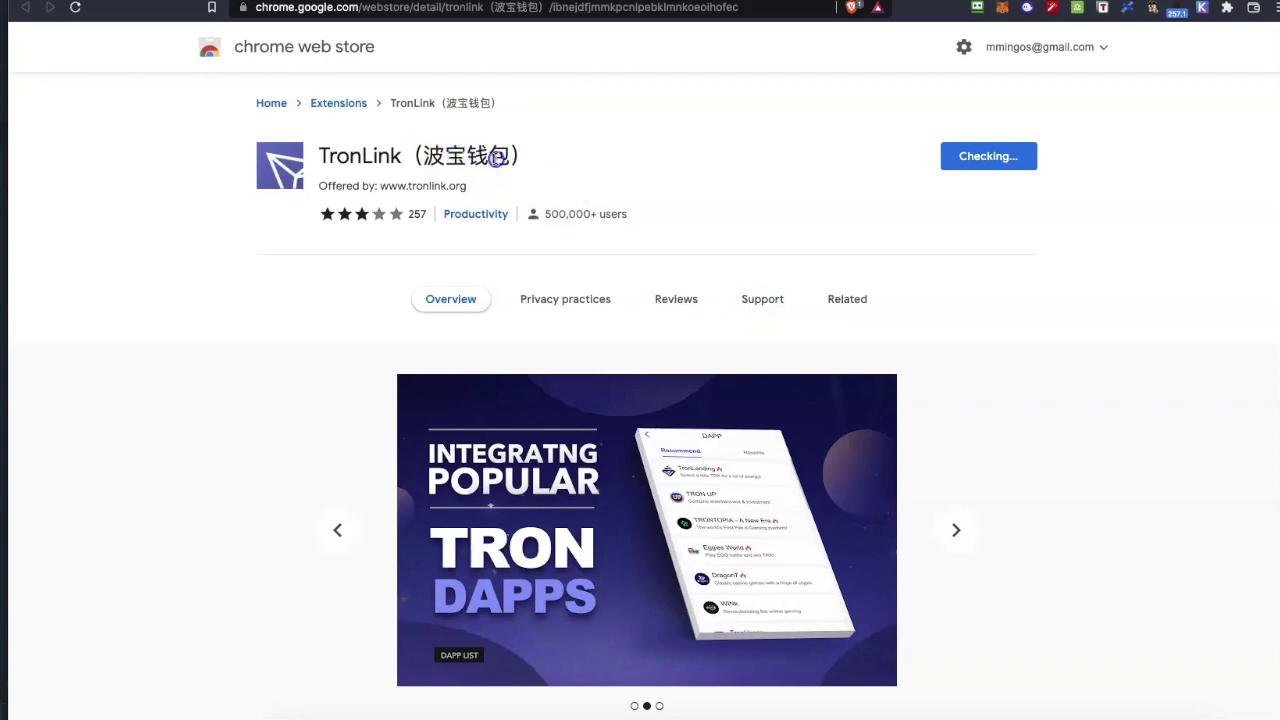
{"action": "triple_click", "coordinate": [497, 158]}
Pin the TronLink extension to the browser toolbar
{"action": "left_click", "coordinate": [1227, 8]}
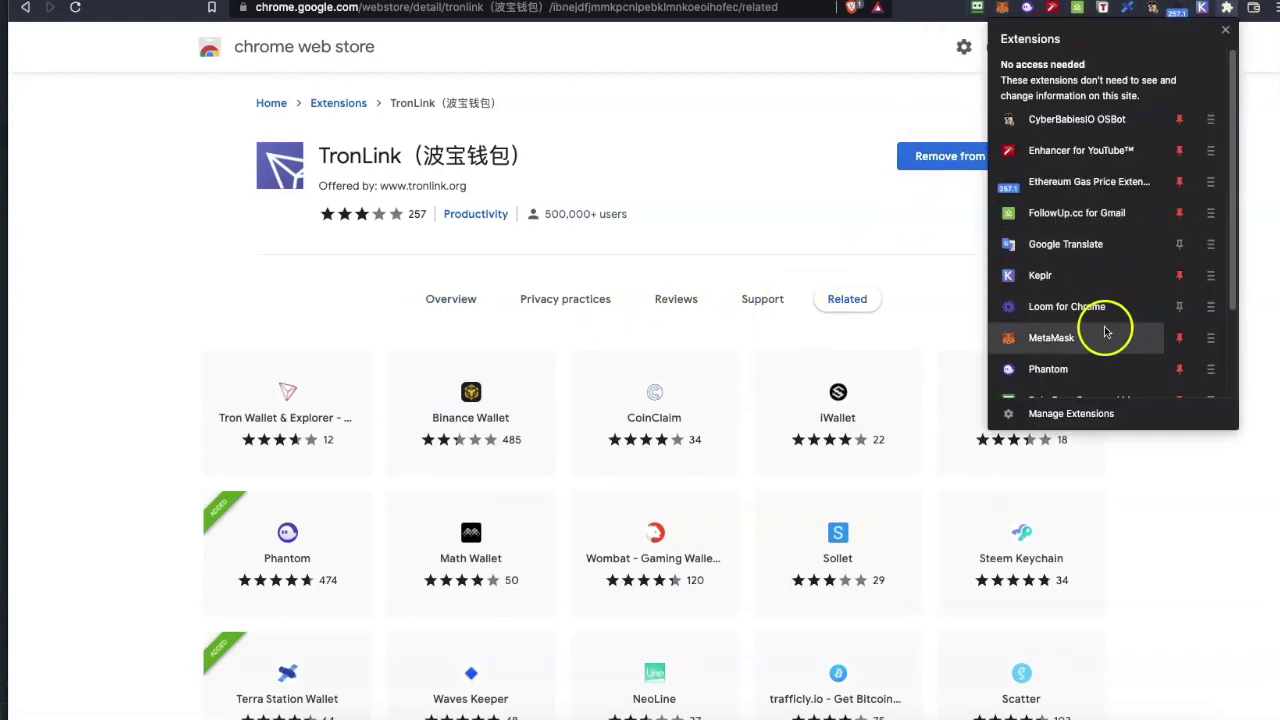
{"action": "scroll", "coordinate": [1103, 328], "scroll_direction": "down", "scroll_amount": 2}
{"action": "left_click", "coordinate": [1185, 385]}
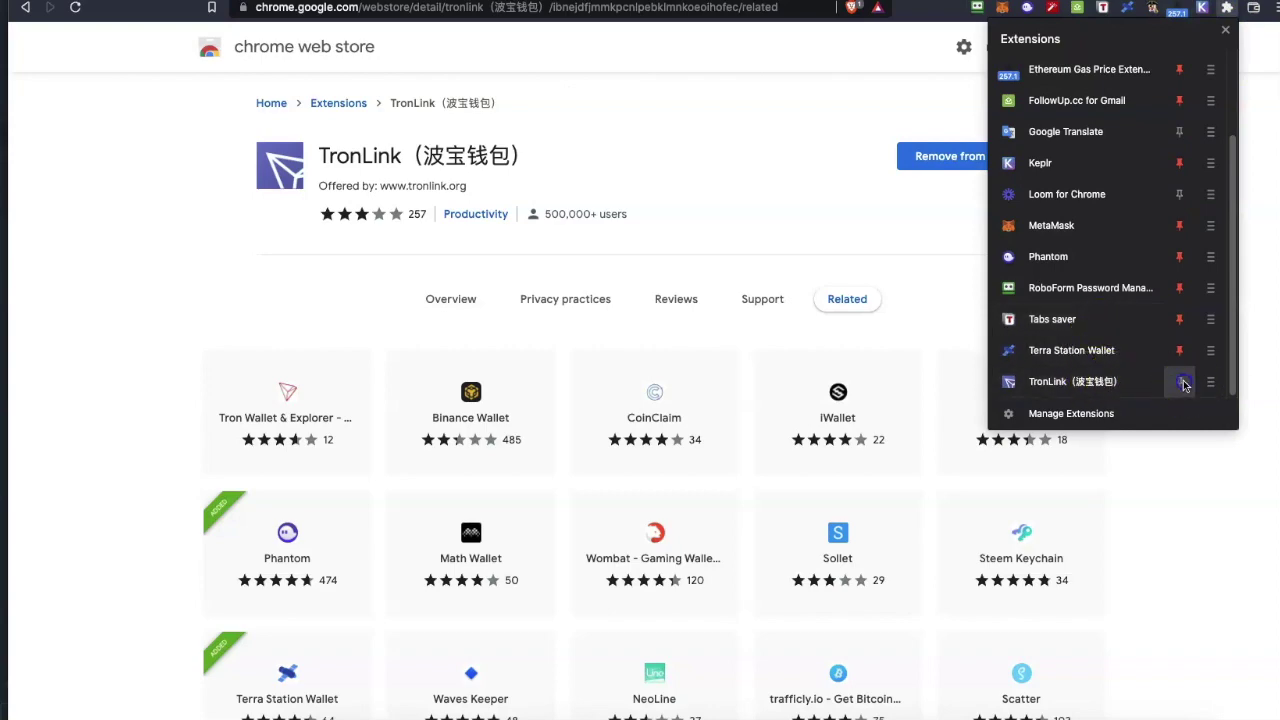
Open TronLink, enter and repeat a new wallet password, and continue to the account setup options
{"action": "left_click", "coordinate": [1203, 14]}
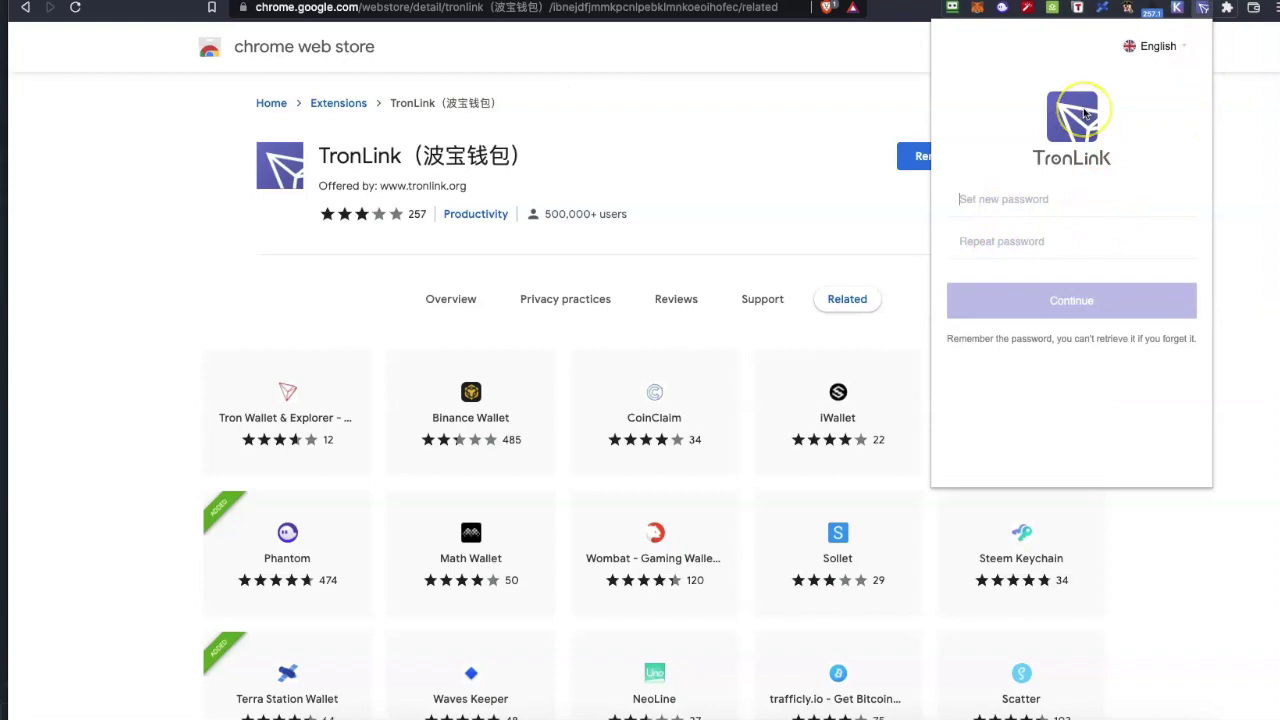
{"action": "type", "text": "•••"}
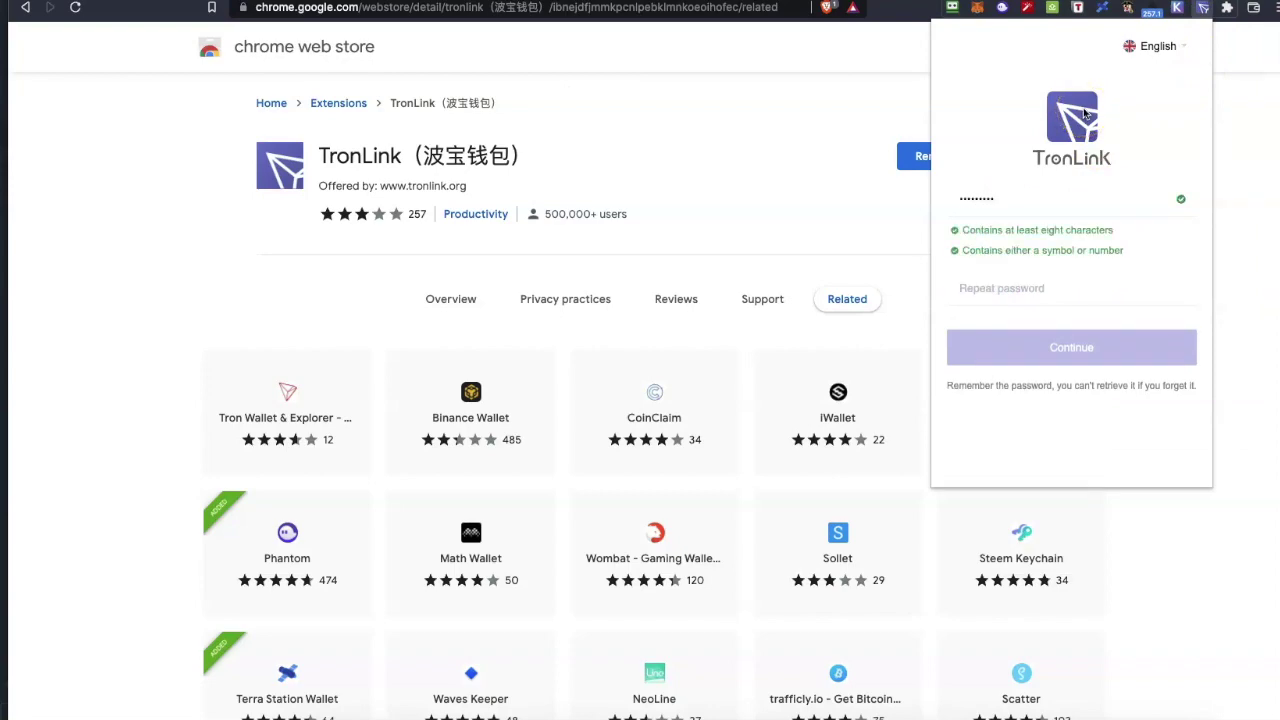
{"action": "key", "text": "Tab"}
{"action": "type", "text": "•••"}
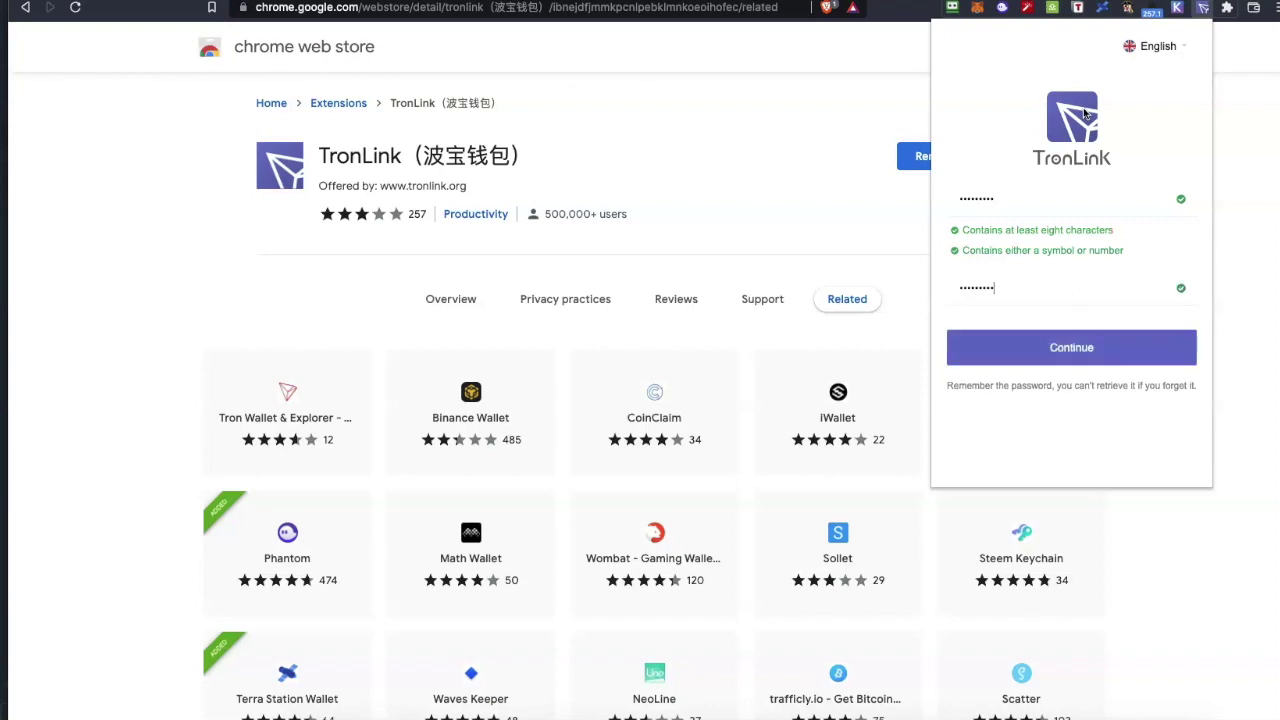
{"action": "left_click", "coordinate": [1079, 373]}
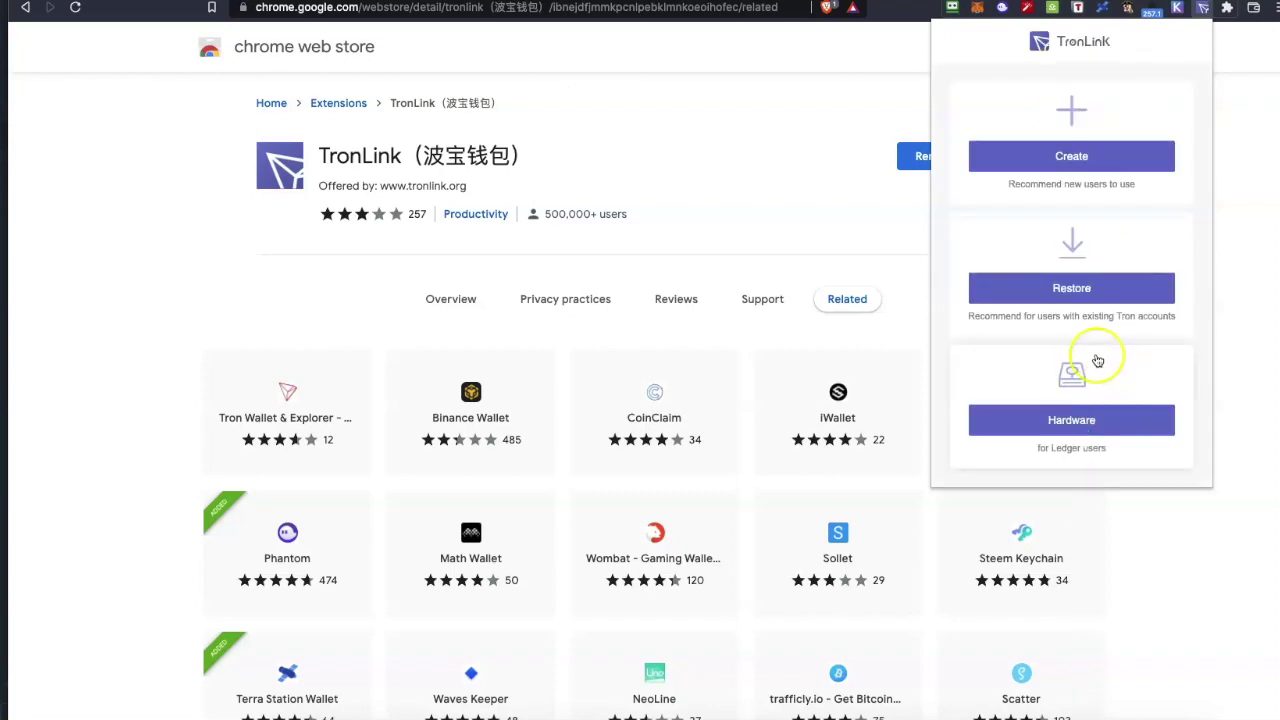
Return to the BitTorrent Chain login page, reload it and request a connection through TronLink
{"action": "key", "text": "super+Tab"}
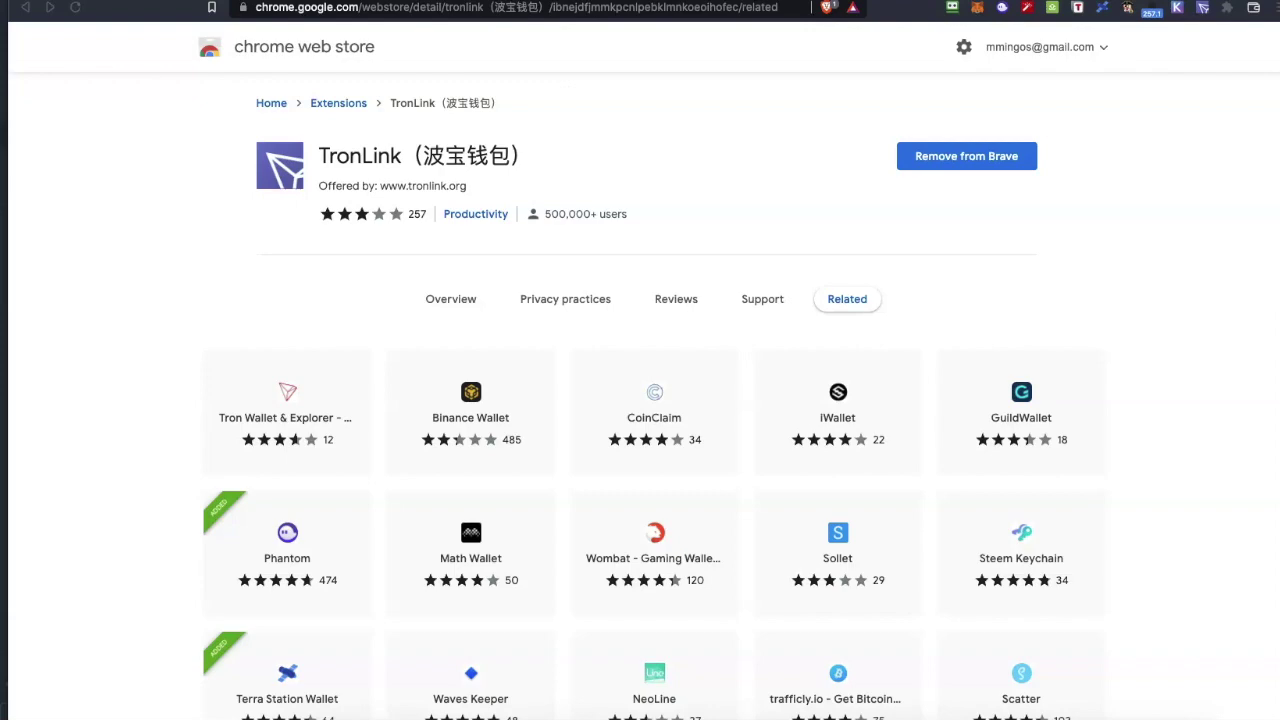
{"action": "left_click", "coordinate": [1007, 247]}
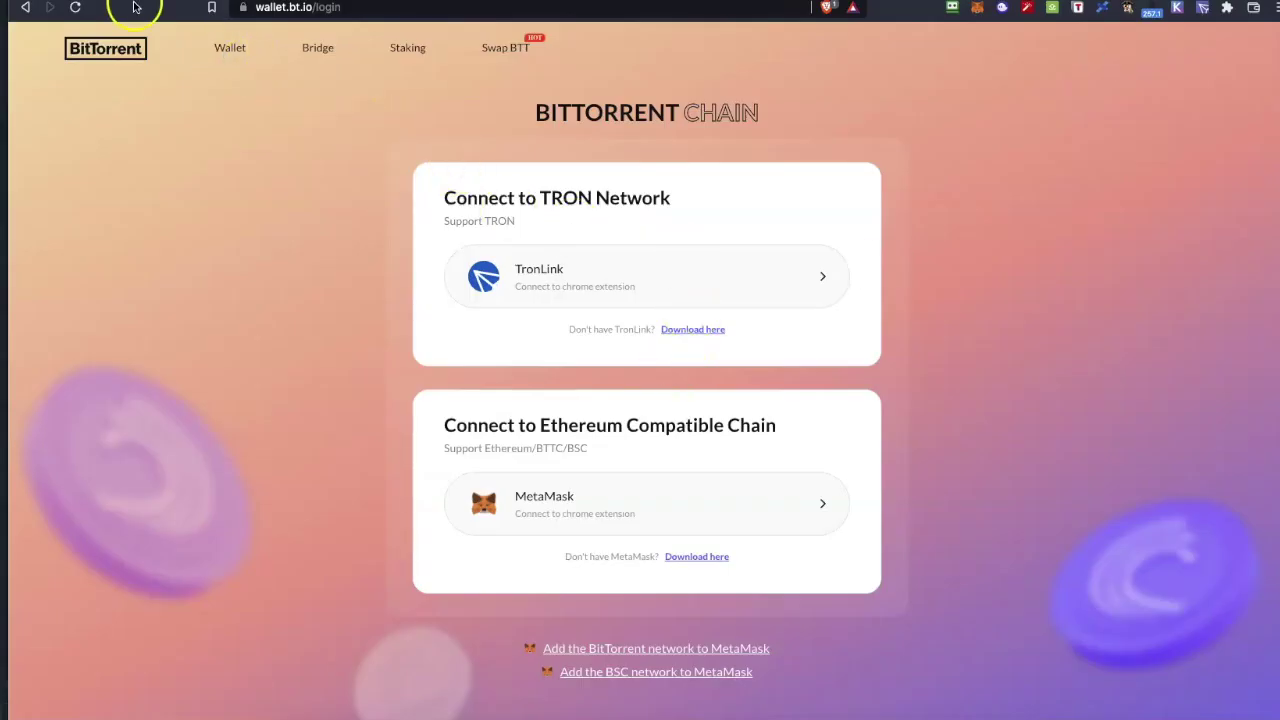
{"action": "left_click", "coordinate": [75, 7]}
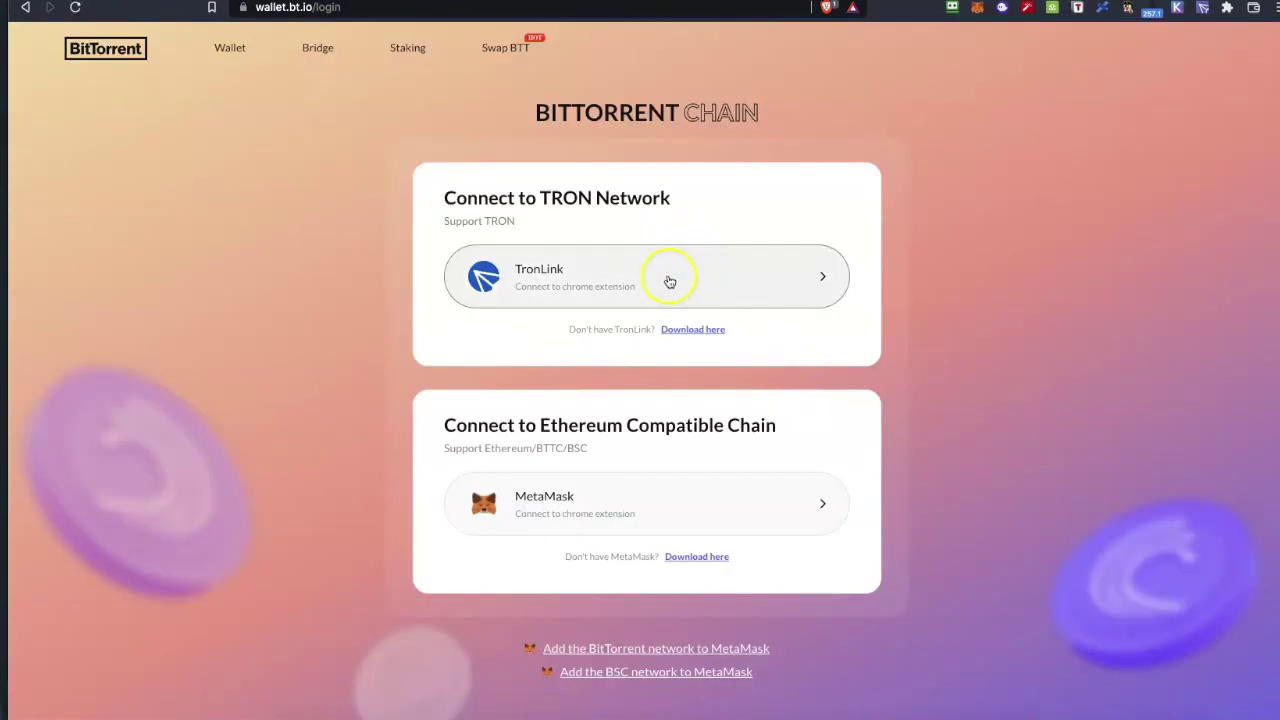
{"action": "left_click", "coordinate": [669, 281]}
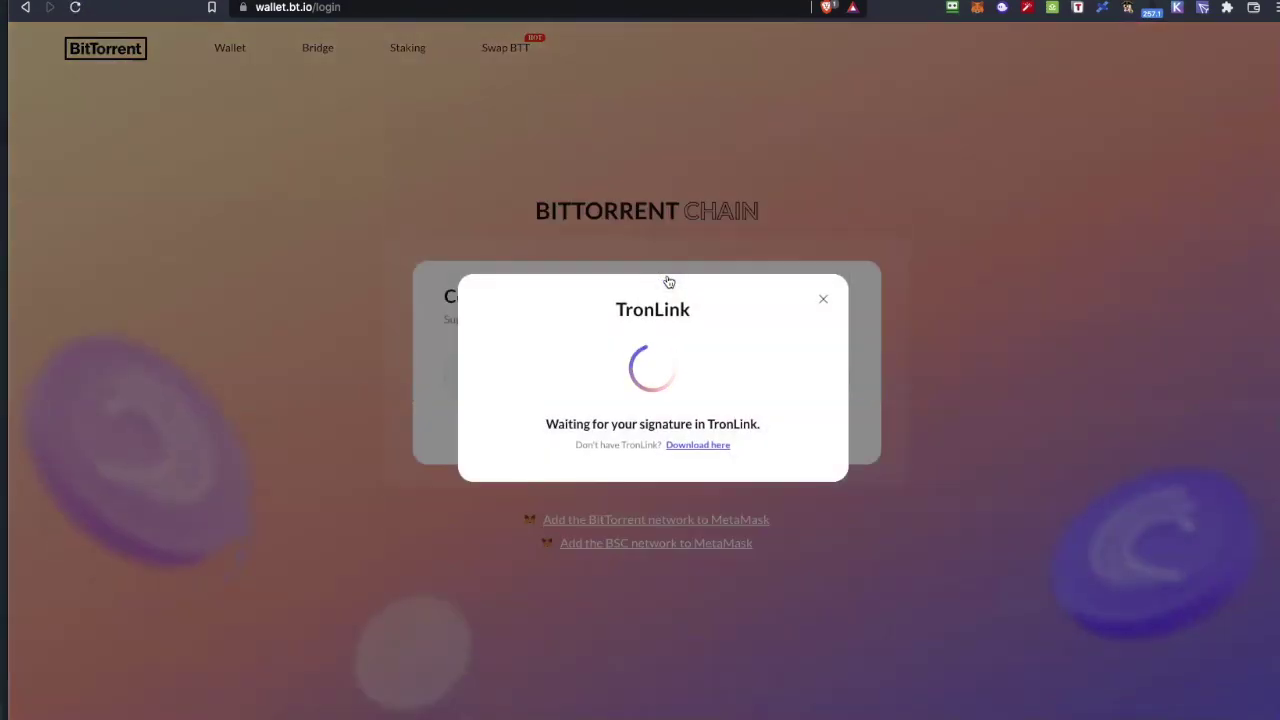
Link the first listed account in TronLink and give it an account name ending in "Test Bittorrent"
{"action": "left_click", "coordinate": [1203, 8]}
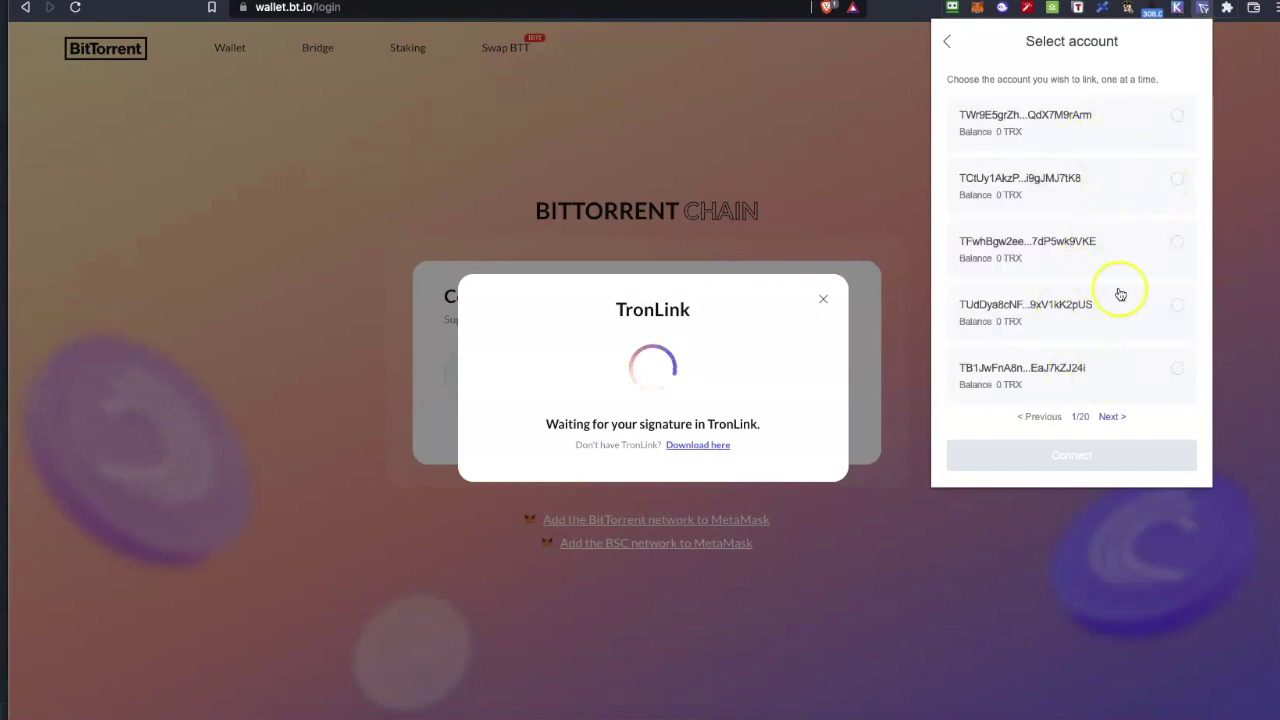
{"action": "left_click", "coordinate": [1178, 115]}
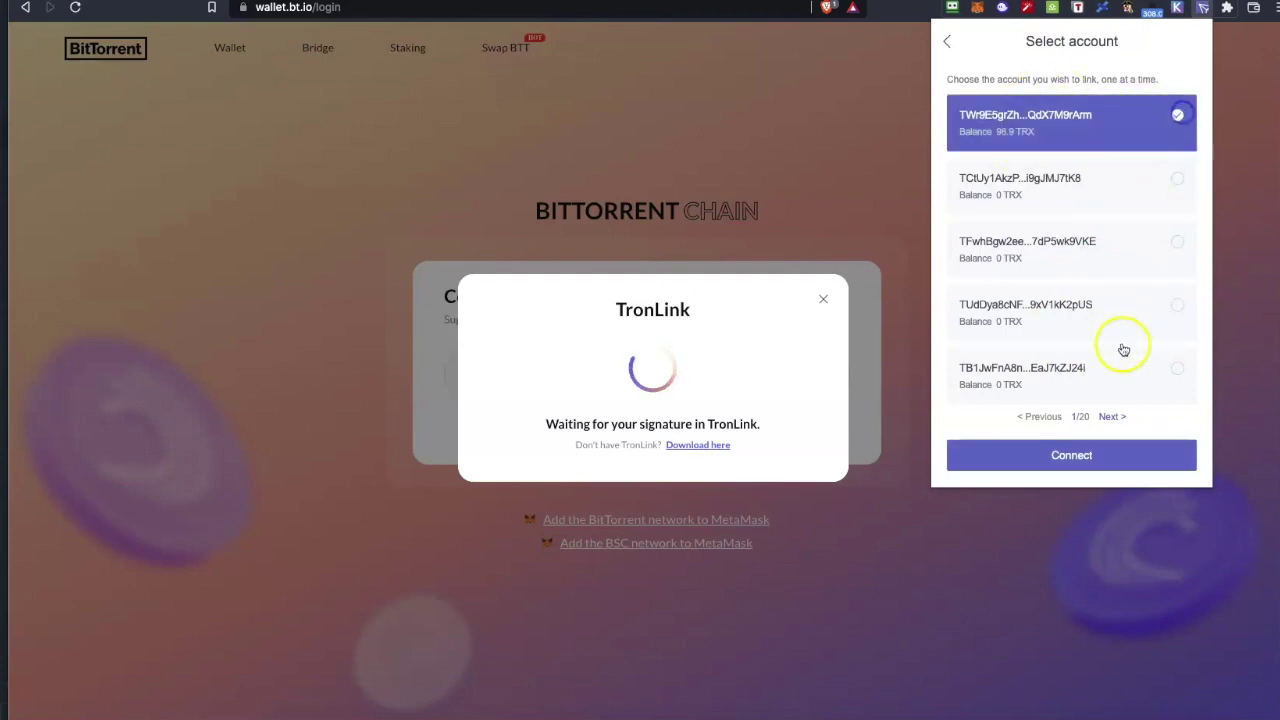
{"action": "left_click", "coordinate": [1076, 458]}
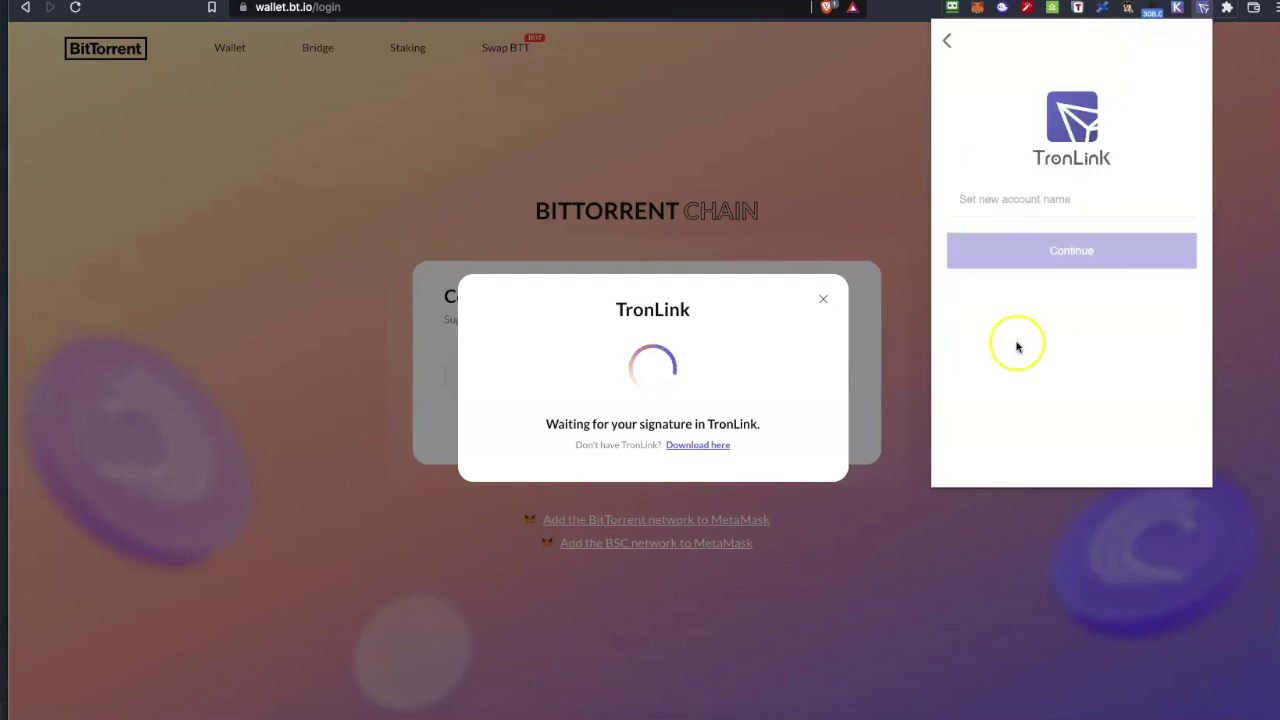
{"action": "left_click", "coordinate": [1003, 200]}
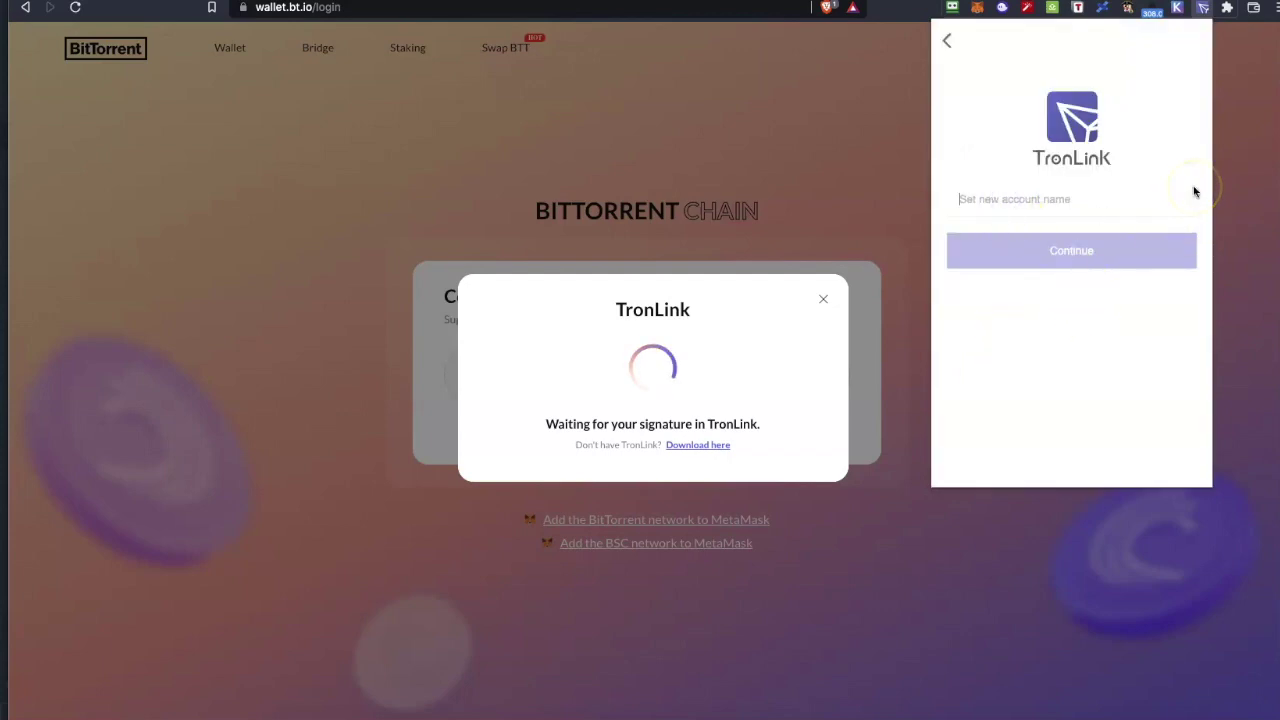
{"action": "type", "text": "Mike Test Bittorrent"}
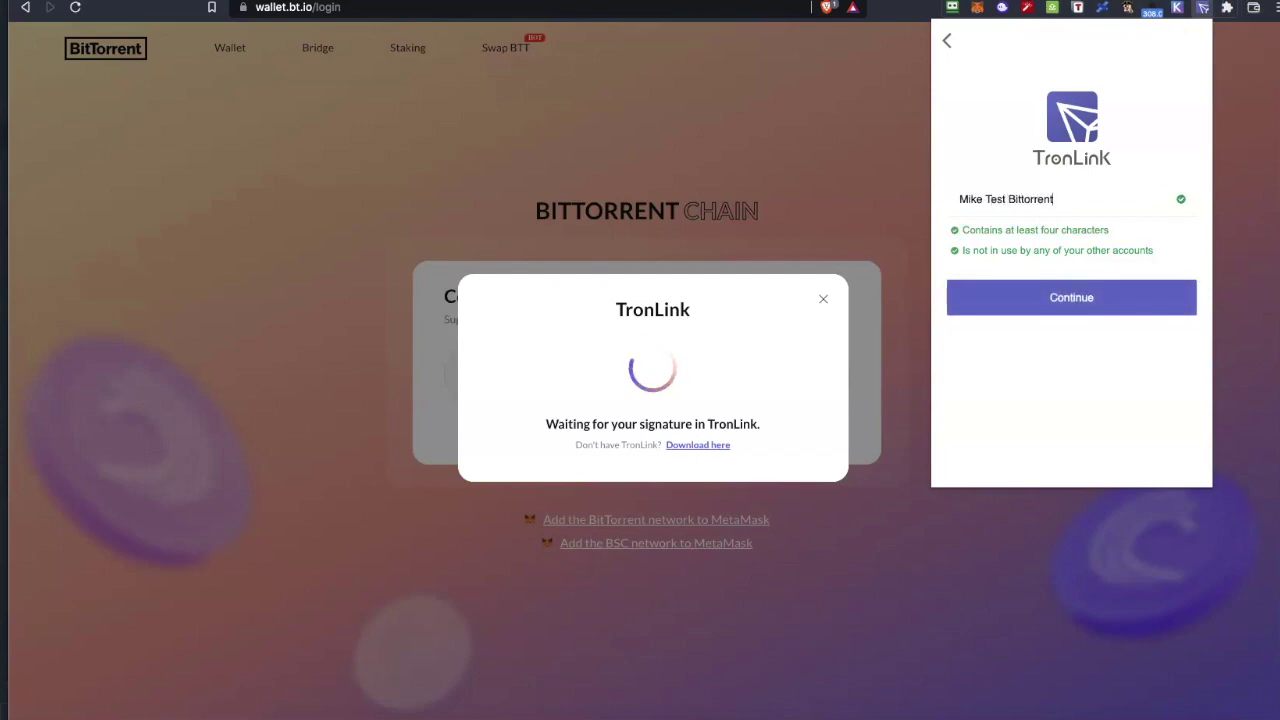
{"action": "left_click", "coordinate": [1095, 303]}
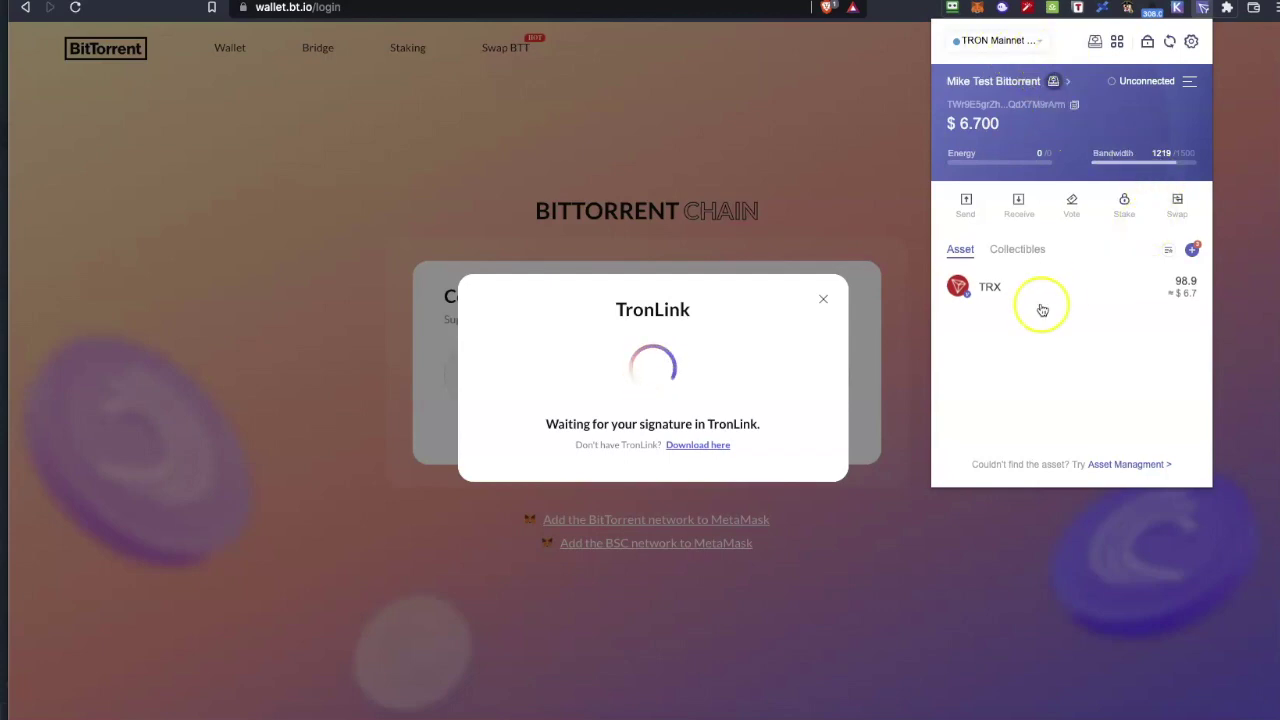
Review the TronLink account's assets, collectibles and connection status for wallet.bt.io
{"action": "left_click", "coordinate": [1035, 251]}
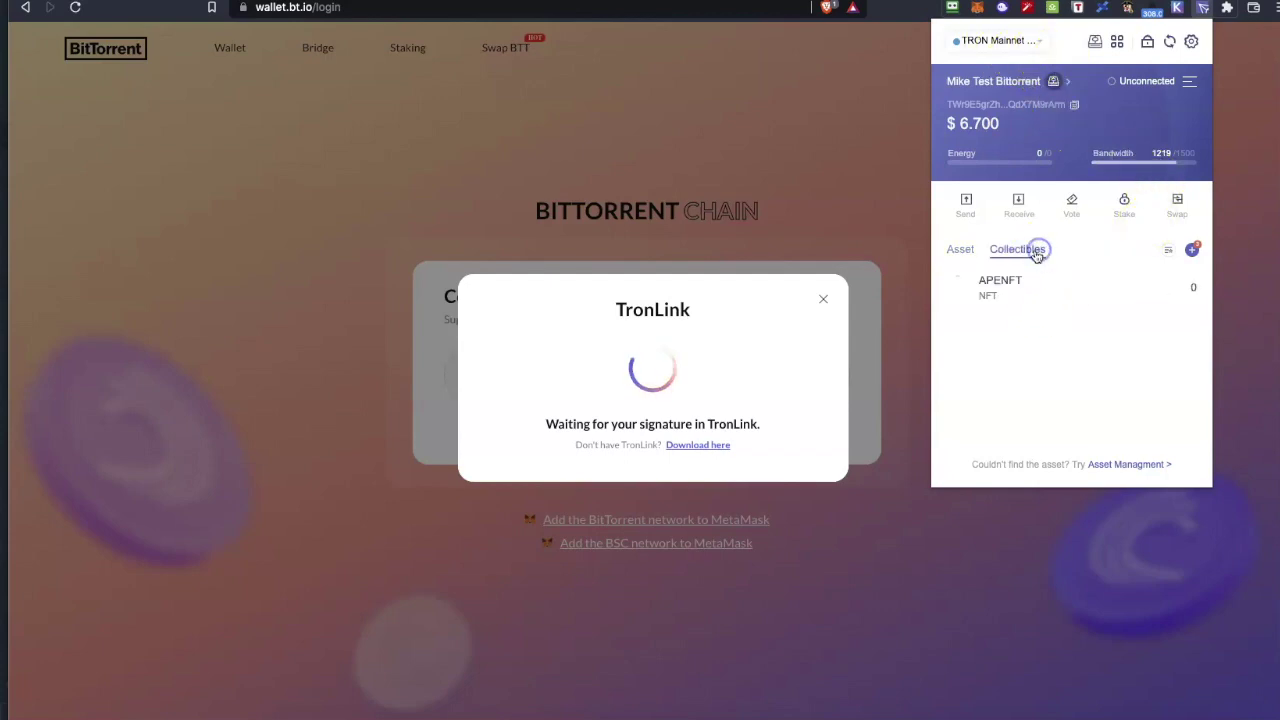
{"action": "left_click", "coordinate": [959, 250]}
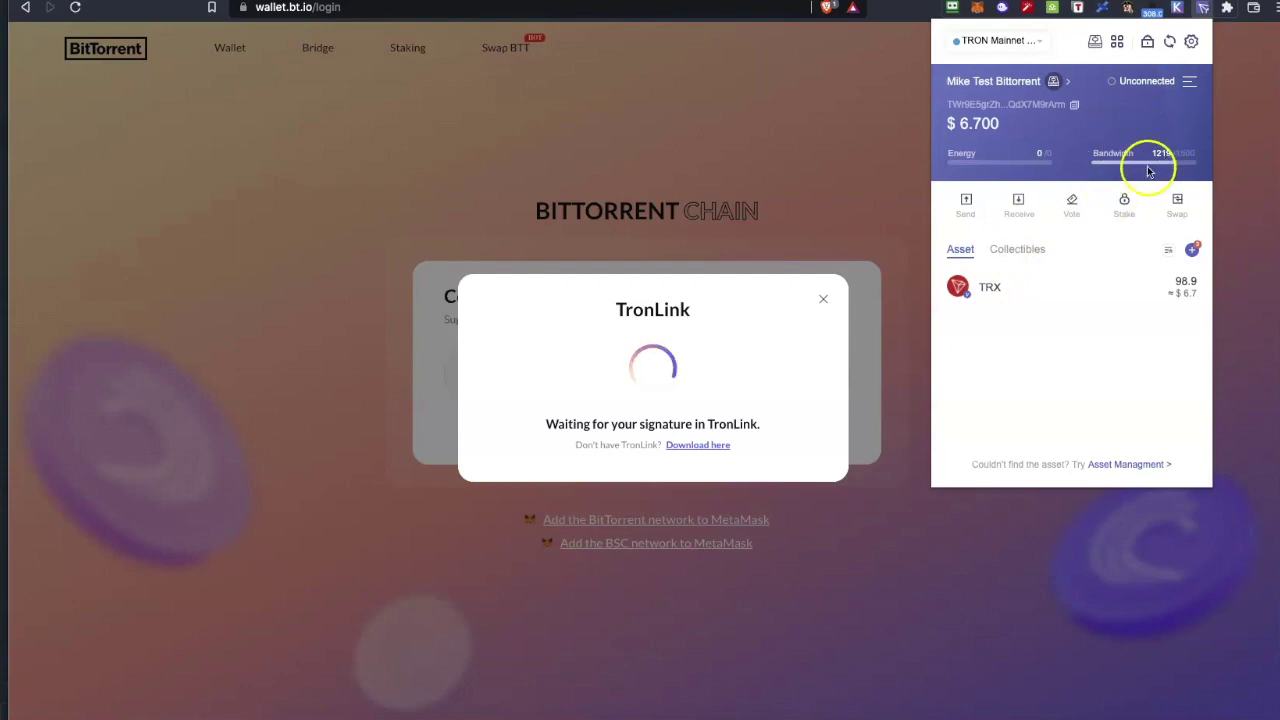
{"action": "left_click", "coordinate": [1179, 82]}
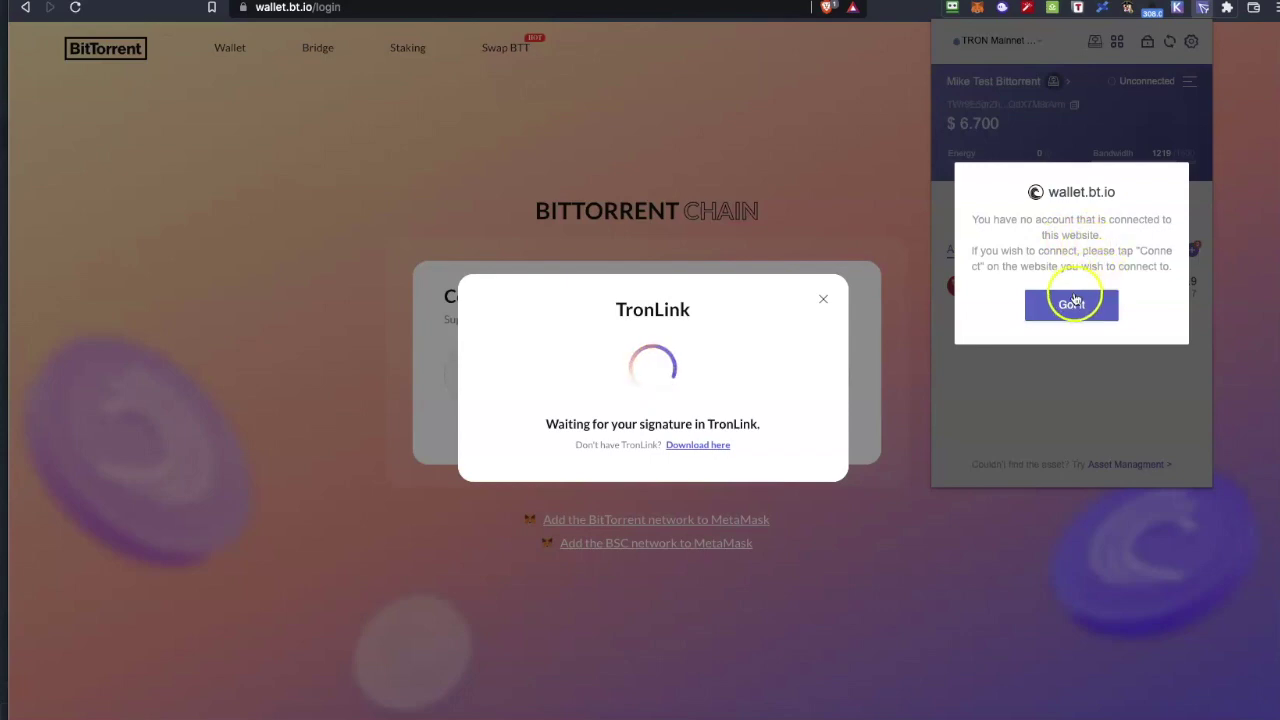
{"action": "left_click", "coordinate": [1072, 306]}
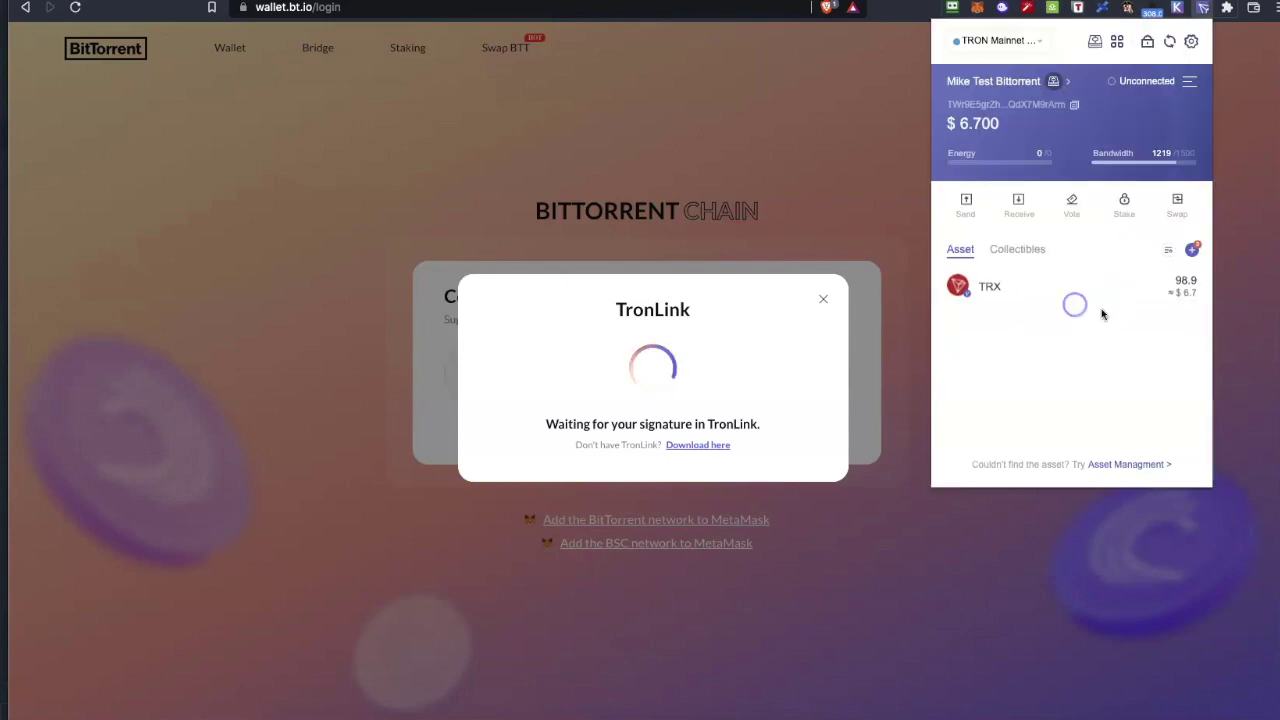
{"action": "left_click", "coordinate": [1116, 85]}
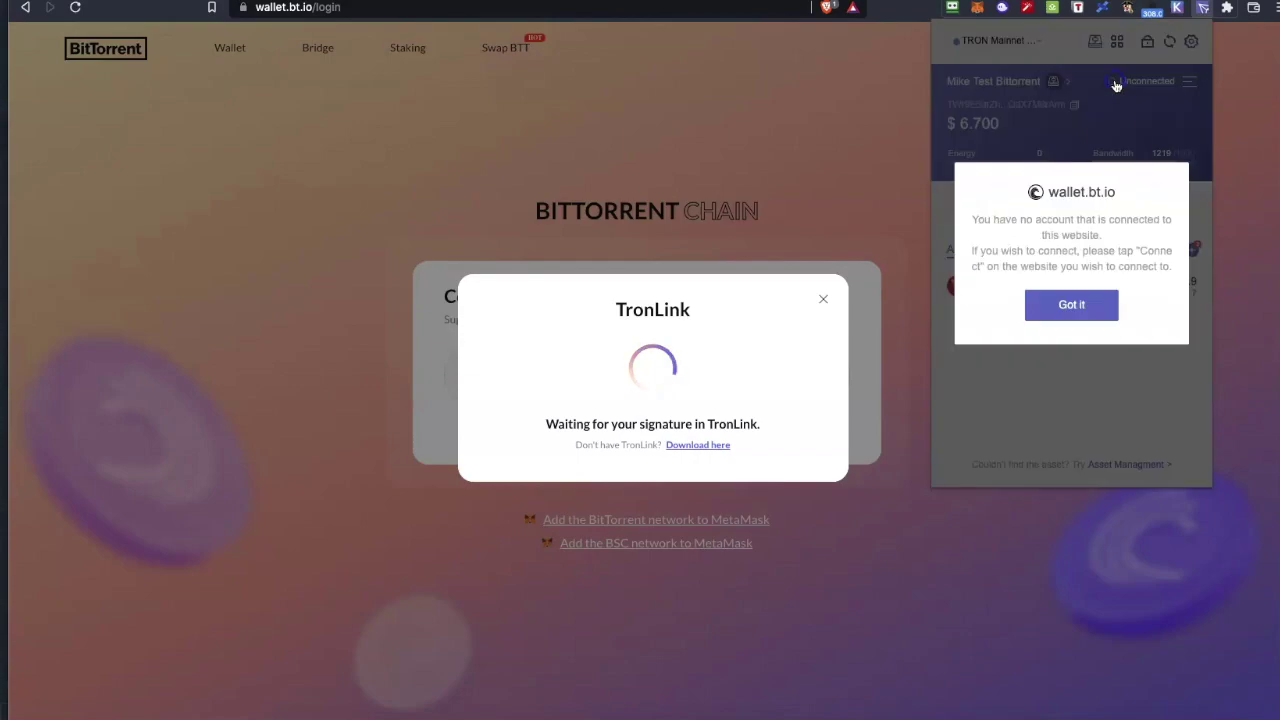
{"action": "left_click", "coordinate": [1072, 306]}
Dismiss the pending TronLink prompt, request the connection again and approve it in the wallet window
{"action": "left_click", "coordinate": [793, 240]}
{"action": "left_click", "coordinate": [823, 299]}
{"action": "left_click", "coordinate": [623, 369]}
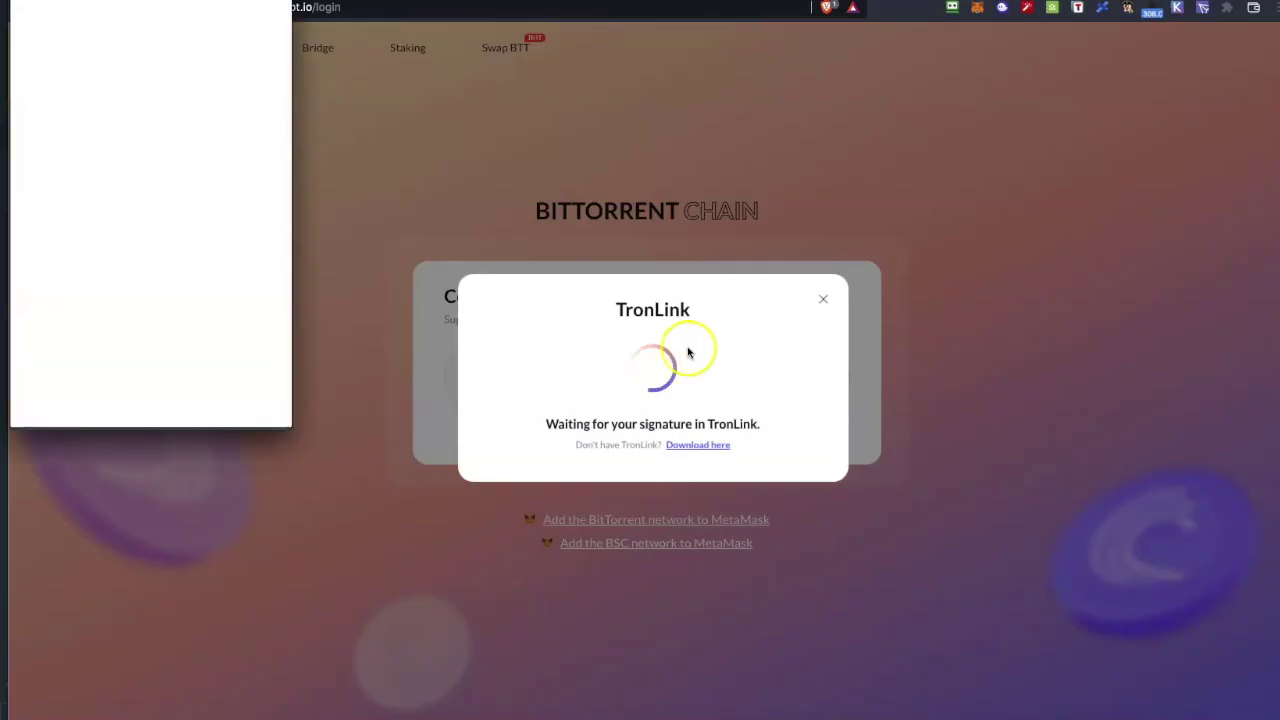
{"action": "left_click_drag", "start_coordinate": [196, 2], "coordinate": [850, 118]}
{"action": "left_click", "coordinate": [851, 562]}
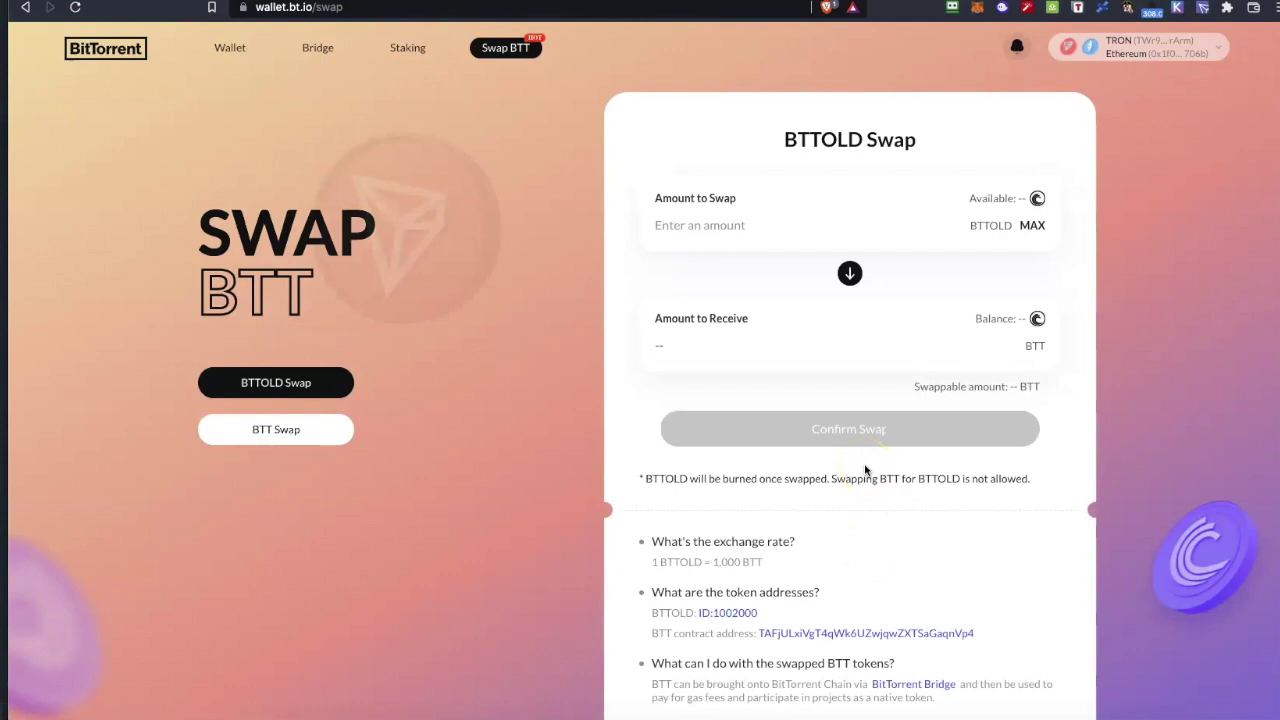
Enter 1000 BTTOLD as the amount to swap for BTT
{"action": "left_click", "coordinate": [878, 229]}
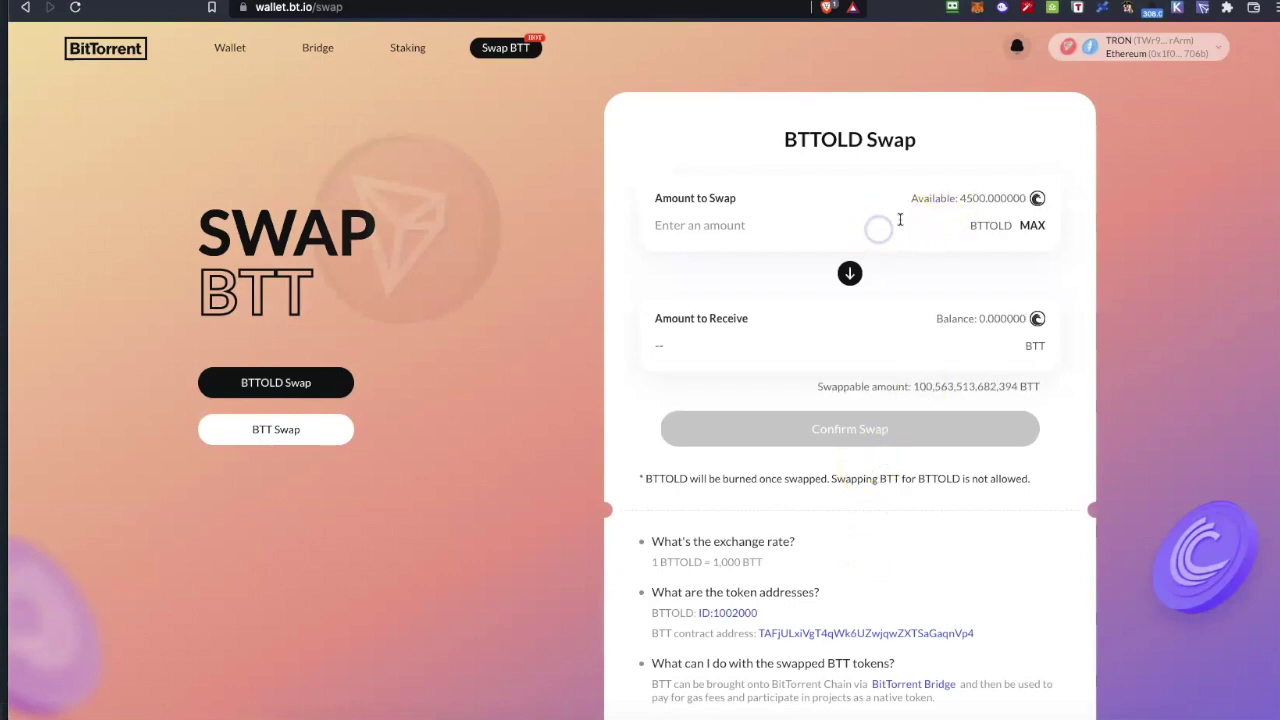
{"action": "left_click", "coordinate": [943, 214]}
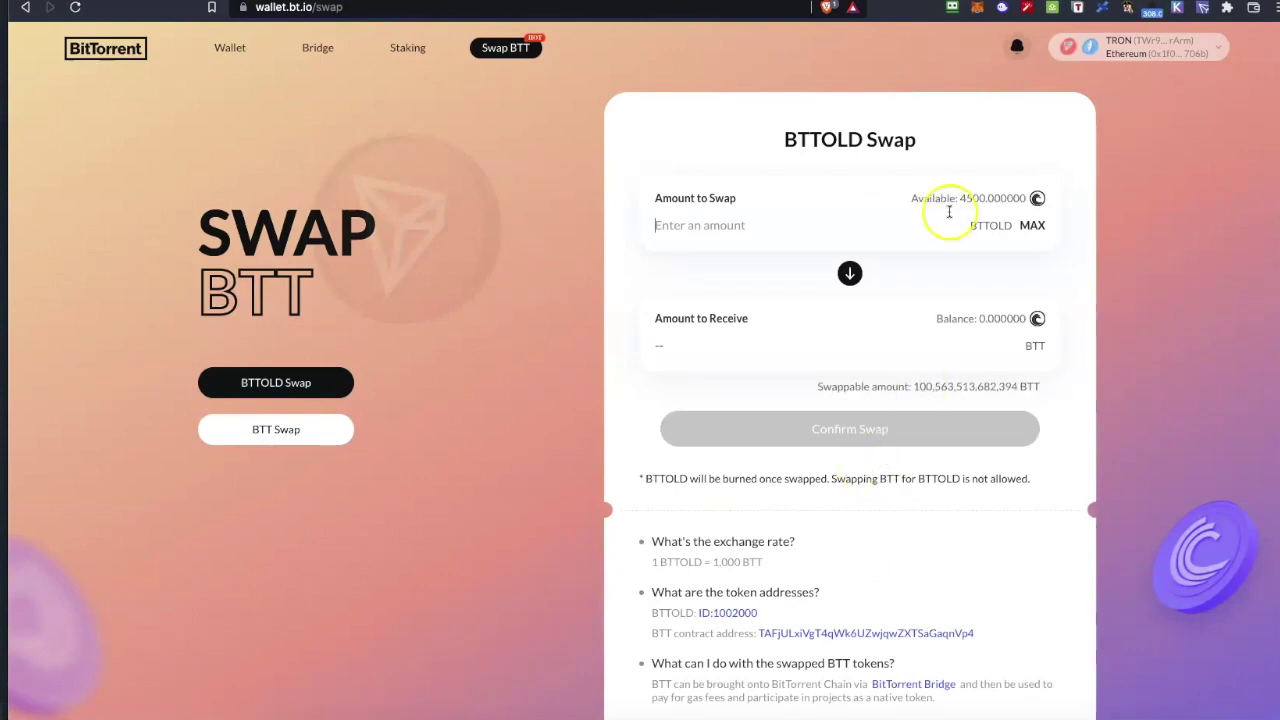
{"action": "left_click", "coordinate": [1203, 9]}
{"action": "left_click", "coordinate": [897, 233]}
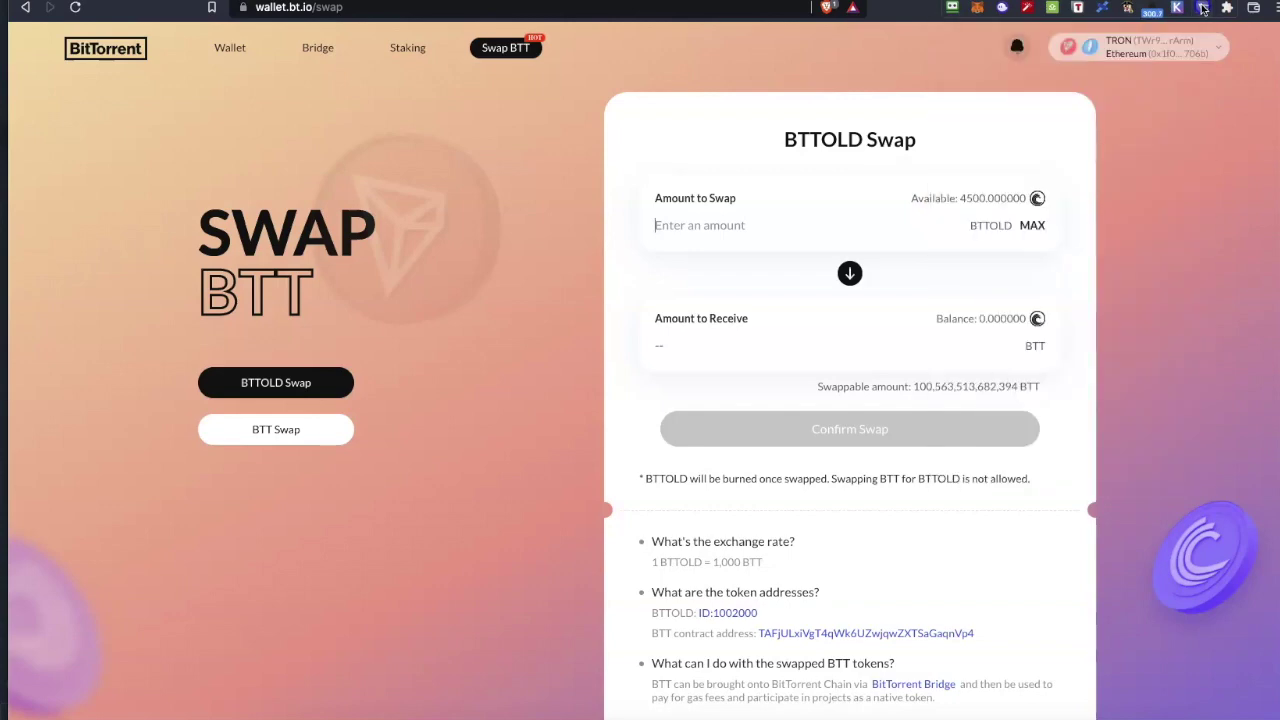
{"action": "left_click", "coordinate": [743, 232]}
{"action": "type", "text": "1000"}
{"action": "left_click", "coordinate": [749, 226]}
{"action": "left_click", "coordinate": [903, 313]}
{"action": "left_click", "coordinate": [709, 346]}
{"action": "left_click", "coordinate": [960, 323]}
{"action": "left_click", "coordinate": [749, 354]}
{"action": "left_click", "coordinate": [749, 372]}
Confirm the BTTOLD swap, sign the smart contract request in TronLink and close the swap dialog
{"action": "left_click", "coordinate": [851, 432]}
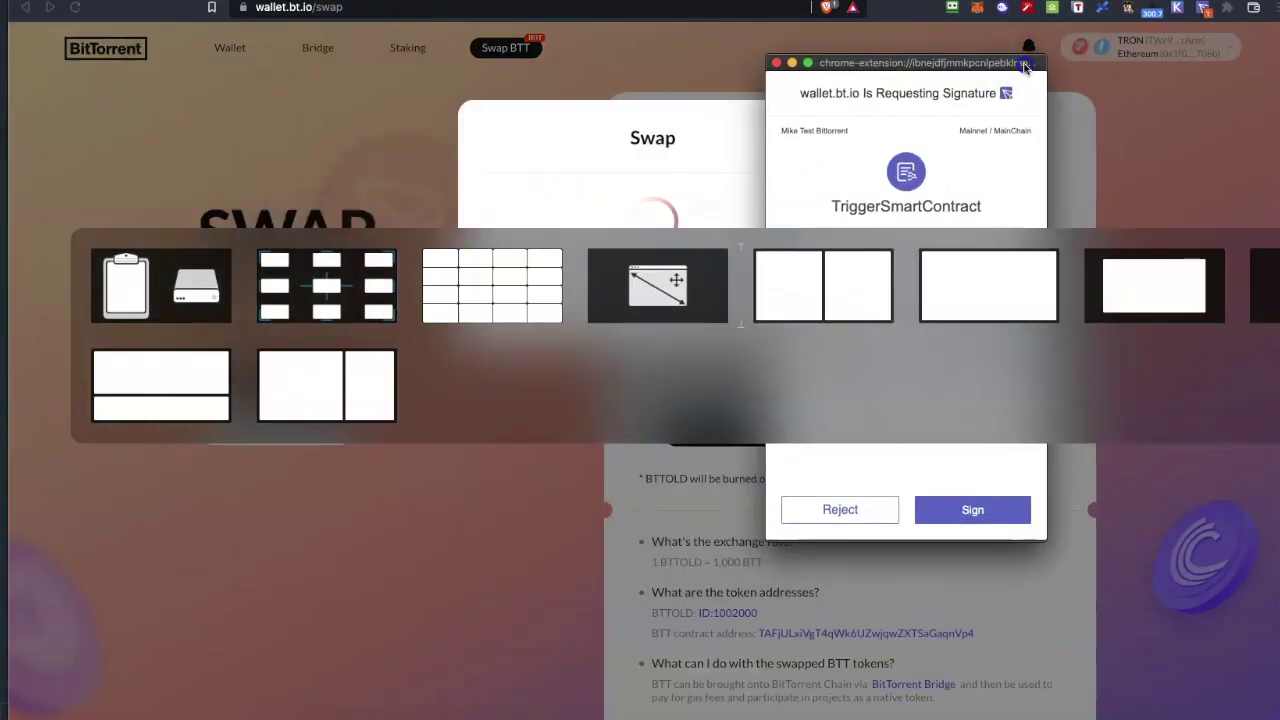
{"action": "left_click", "coordinate": [1000, 512]}
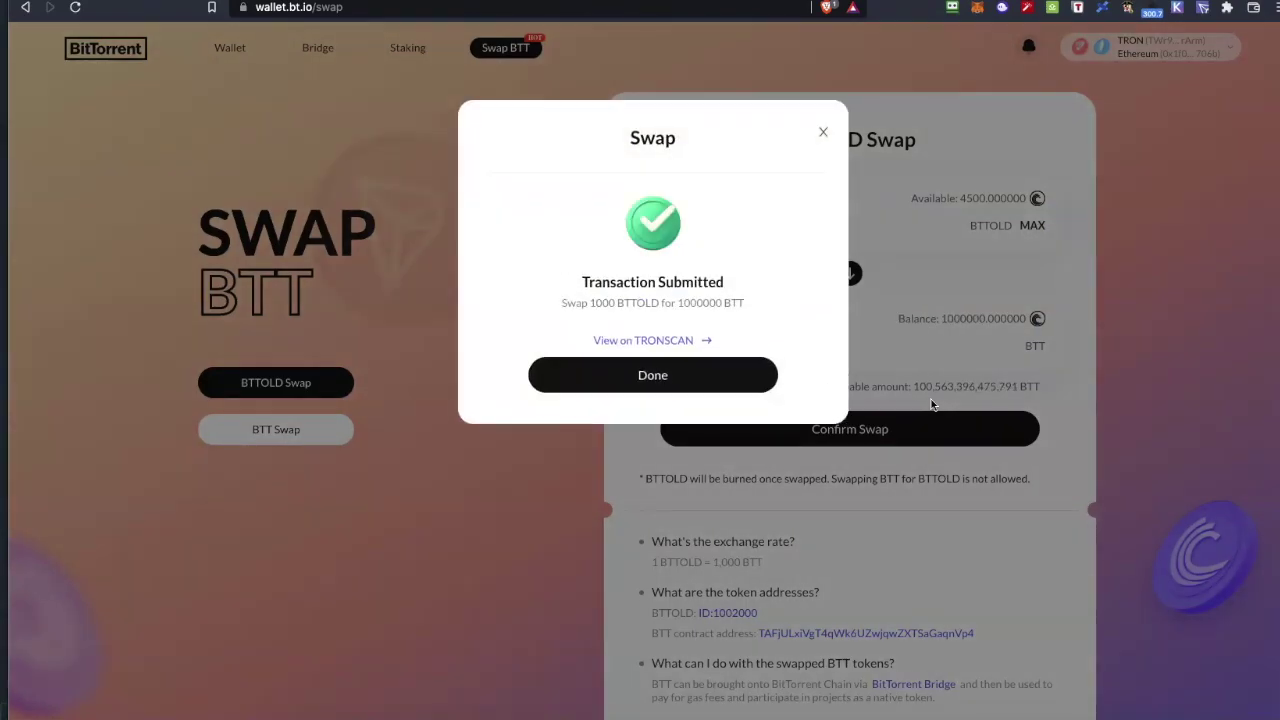
{"action": "left_click", "coordinate": [683, 381]}
Unlock TronLink on the TRONSCAN wallet page with the wallet password
{"action": "left_click", "coordinate": [1205, 10]}
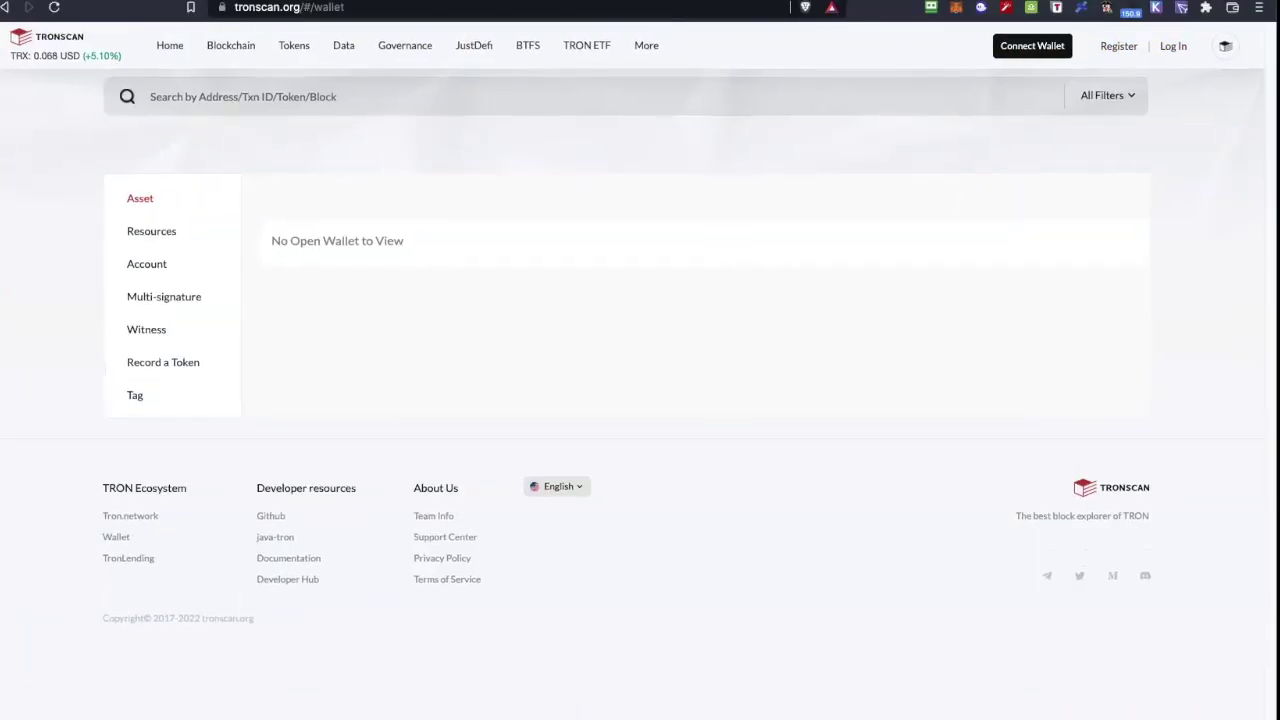
{"action": "left_click", "coordinate": [1184, 12]}
{"action": "left_click", "coordinate": [1039, 245]}
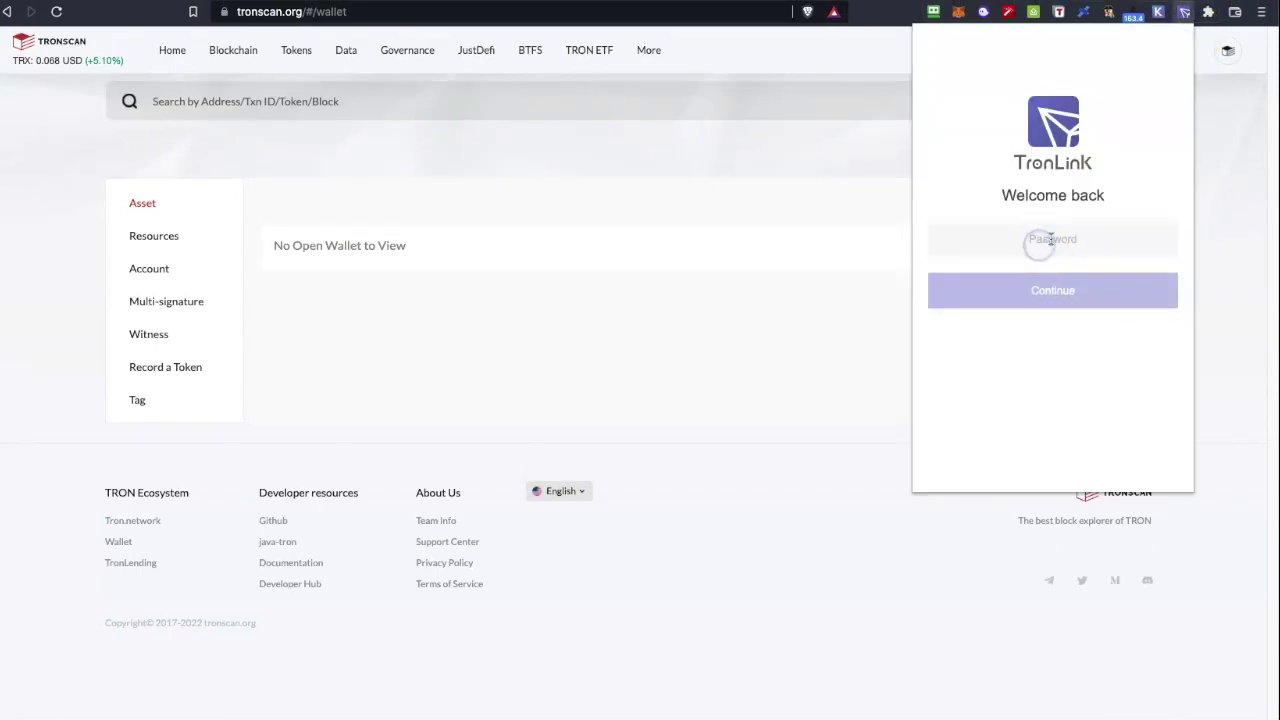
{"action": "key", "text": "super+v"}
{"action": "key", "text": "Return"}
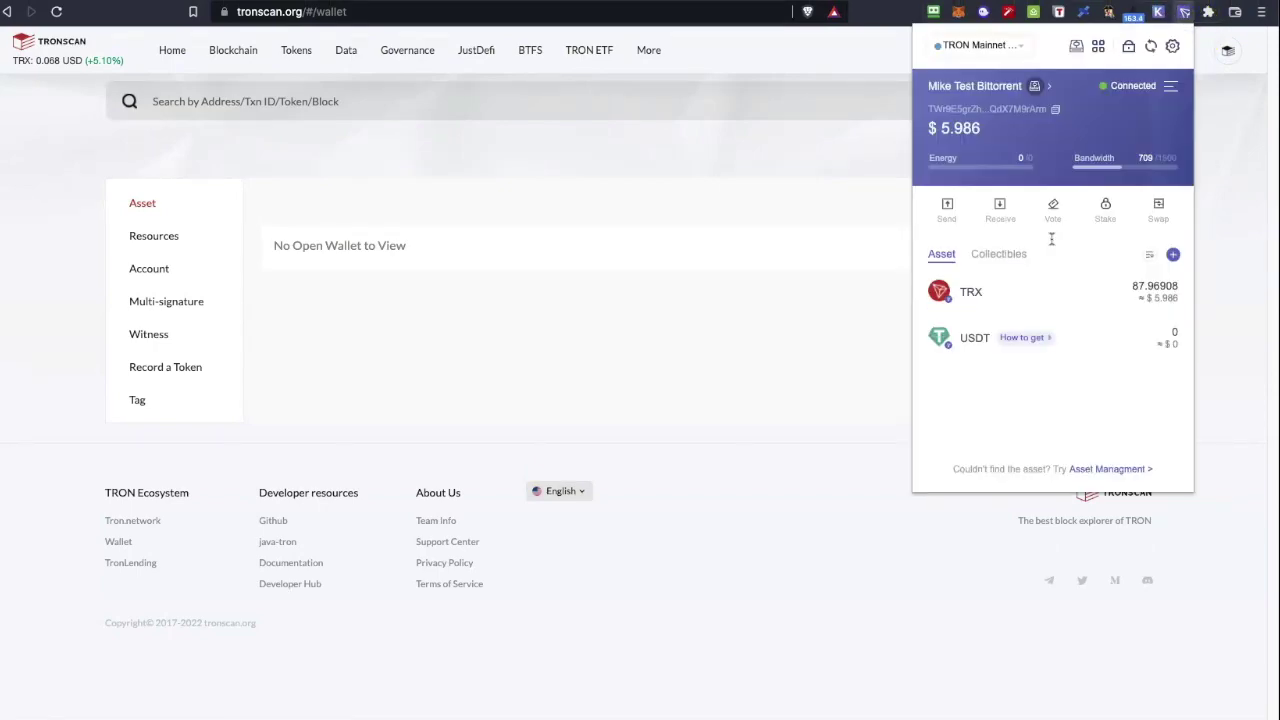
Check which account is connected to tronscan.org and review the wallet's asset list
{"action": "left_click", "coordinate": [1150, 89]}
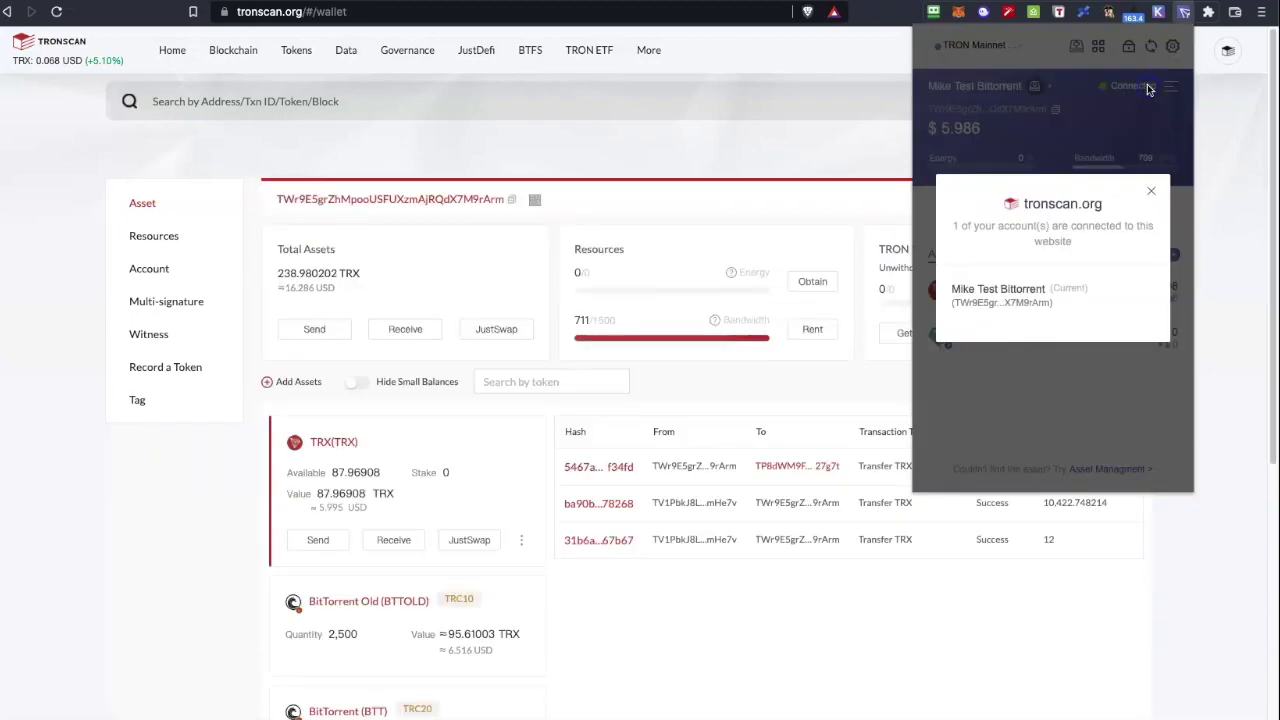
{"action": "left_click", "coordinate": [1152, 190]}
{"action": "scroll", "coordinate": [371, 371], "scroll_direction": "down", "scroll_amount": 3}
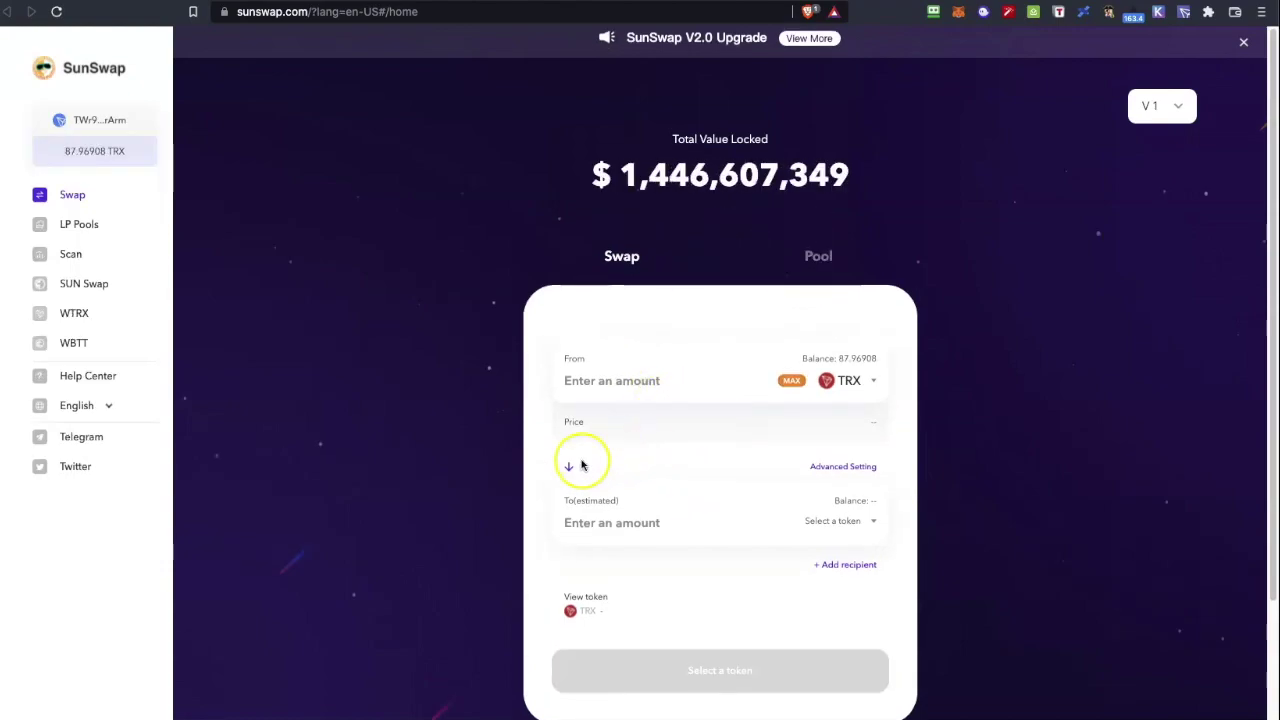
Reverse the swap direction so TRX is received, and choose BTT as the token to swap from
{"action": "left_click", "coordinate": [569, 466]}
{"action": "left_click", "coordinate": [632, 385]}
{"action": "left_click", "coordinate": [845, 379]}
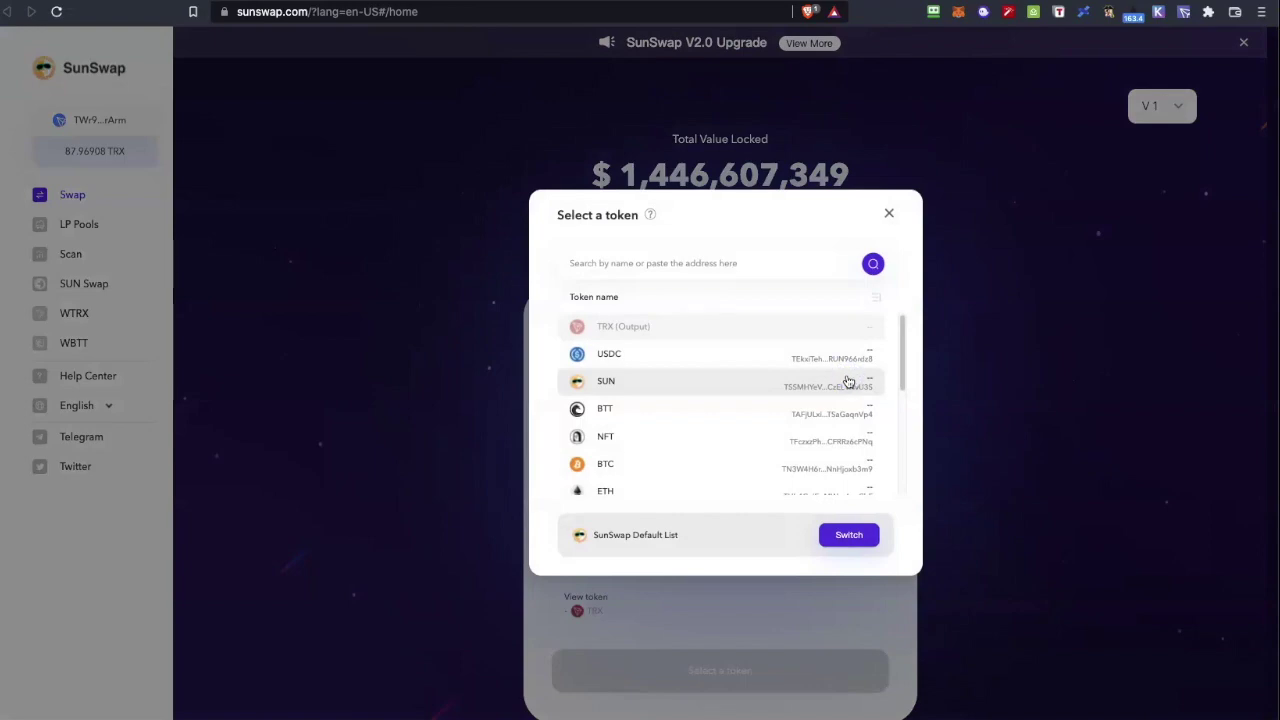
{"action": "scroll", "coordinate": [665, 424], "scroll_direction": "down", "scroll_amount": 1}
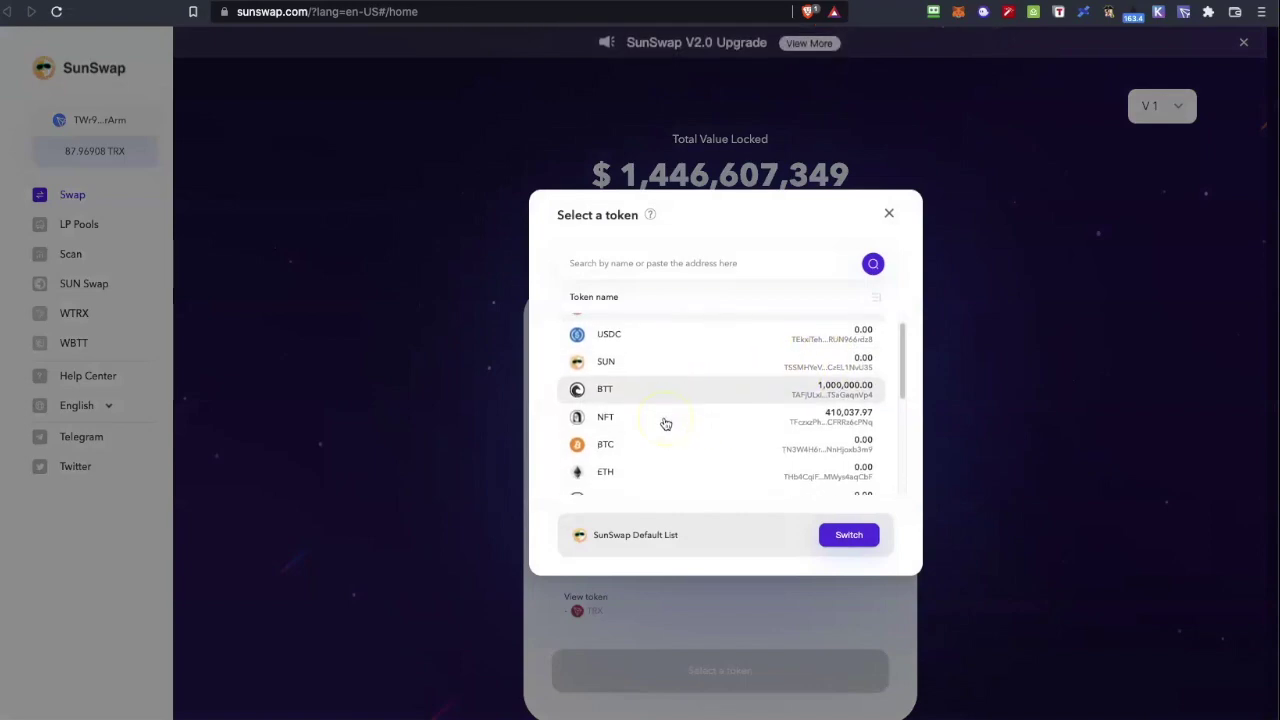
{"action": "scroll", "coordinate": [665, 424], "scroll_direction": "down", "scroll_amount": 5}
{"action": "scroll", "coordinate": [666, 425], "scroll_direction": "up", "scroll_amount": 3}
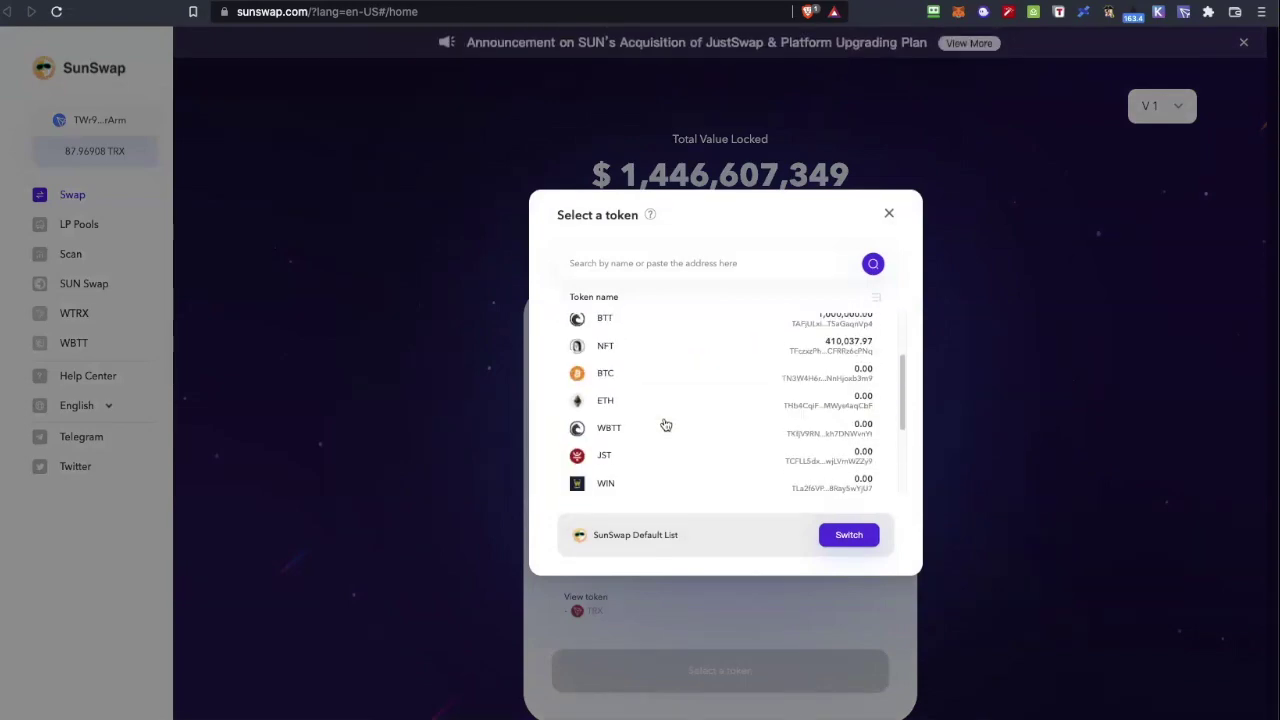
{"action": "scroll", "coordinate": [651, 430], "scroll_direction": "up", "scroll_amount": 3}
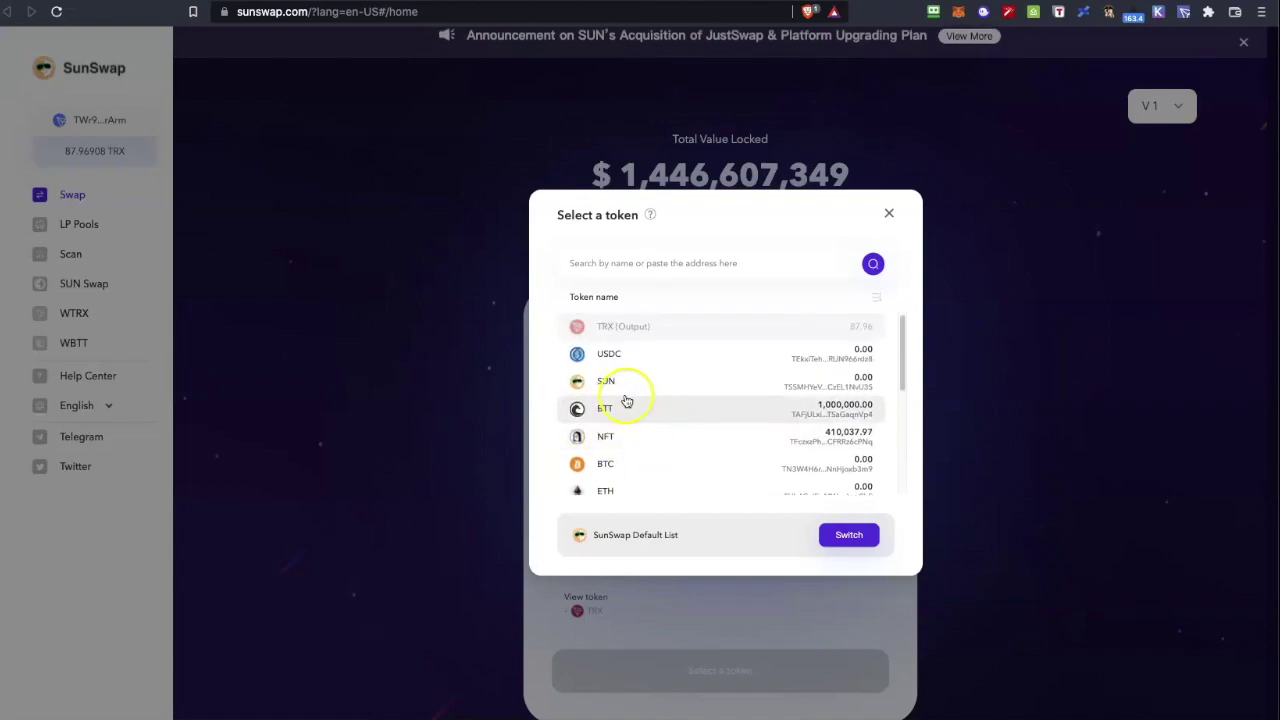
{"action": "left_click", "coordinate": [626, 408]}
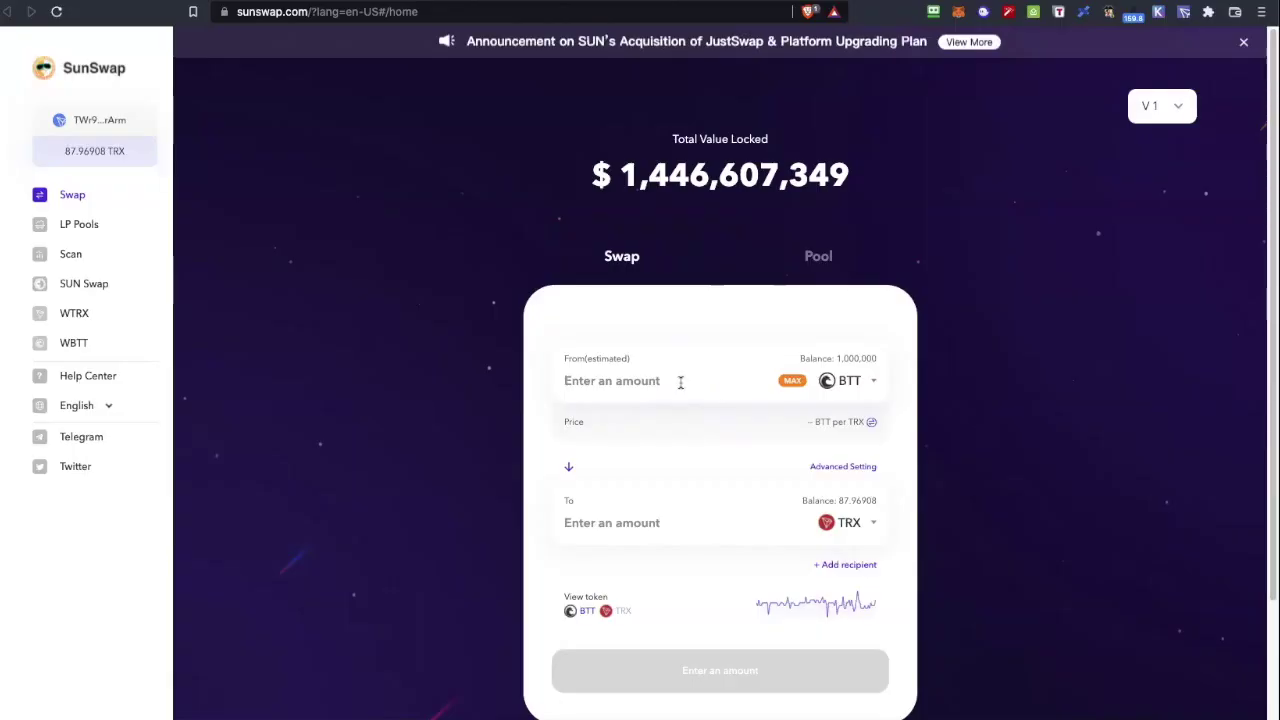
Enter 1,000 BTT as the amount to swap for TRX
{"action": "left_click", "coordinate": [680, 383]}
{"action": "type", "text": "1,000"}
{"action": "left_click", "coordinate": [722, 363]}
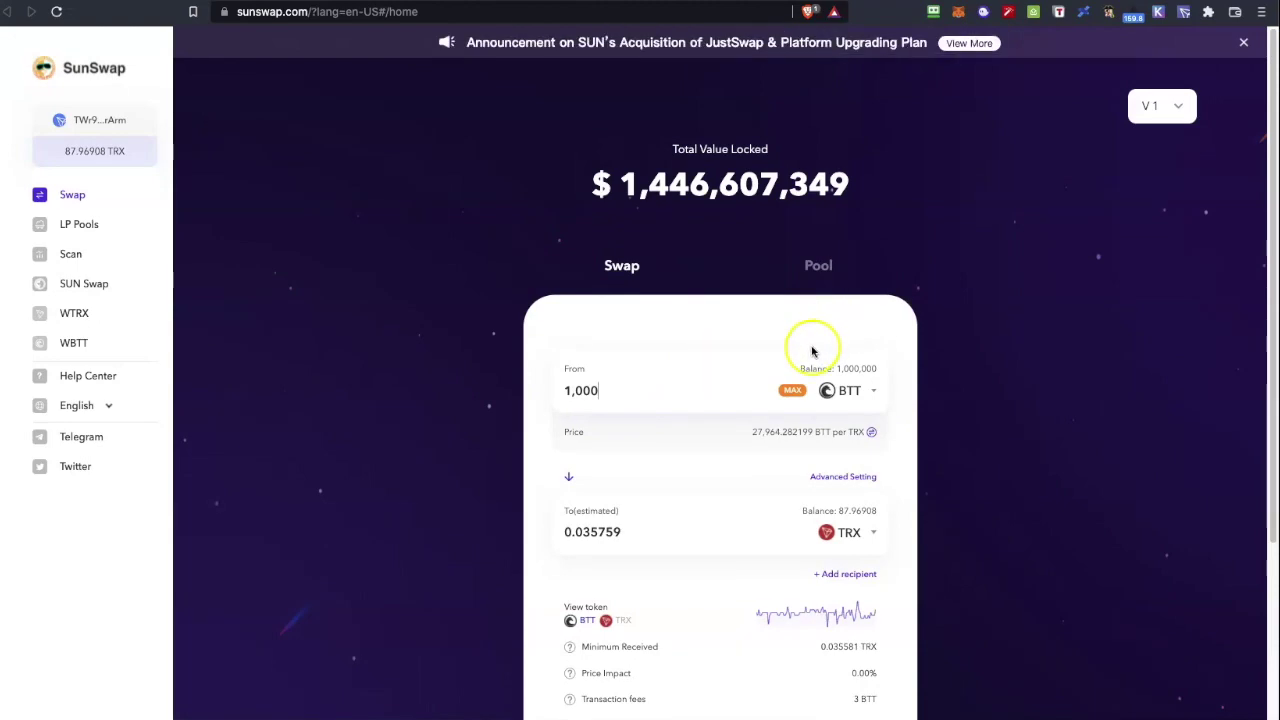
{"action": "scroll", "coordinate": [708, 425], "scroll_direction": "down", "scroll_amount": 1}
{"action": "scroll", "coordinate": [708, 425], "scroll_direction": "down", "scroll_amount": 3}
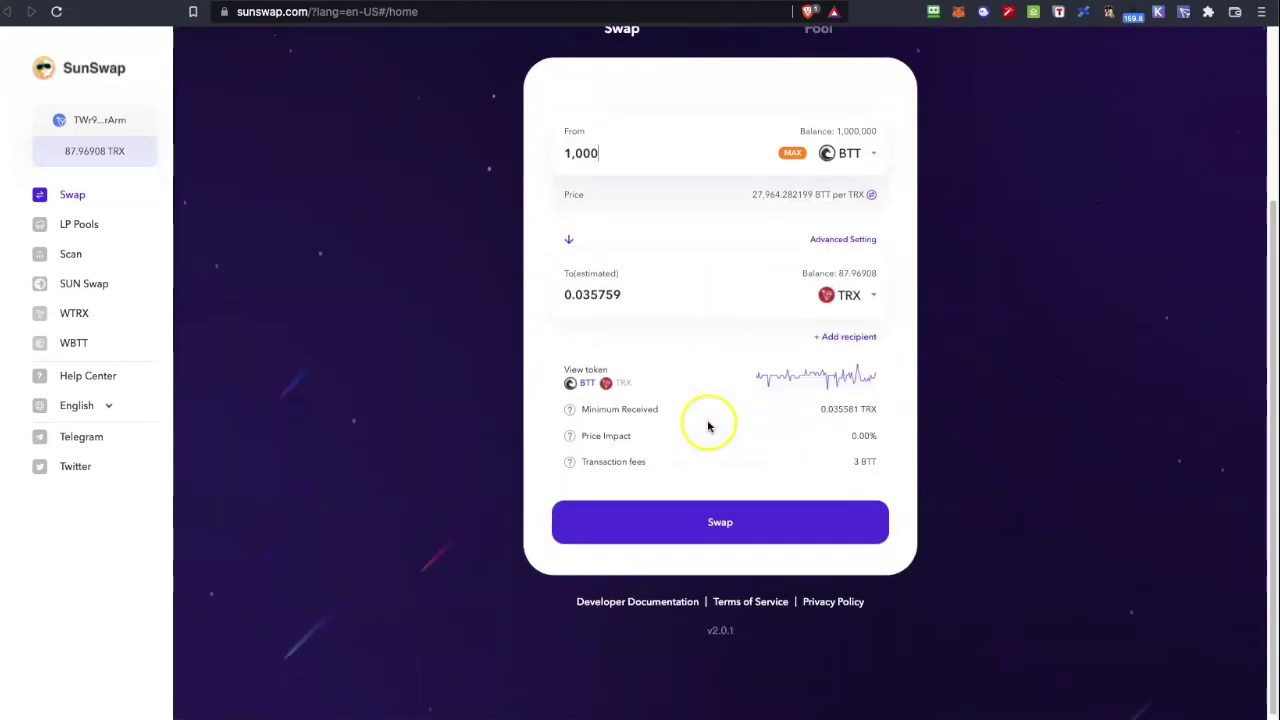
{"action": "left_click", "coordinate": [711, 527]}
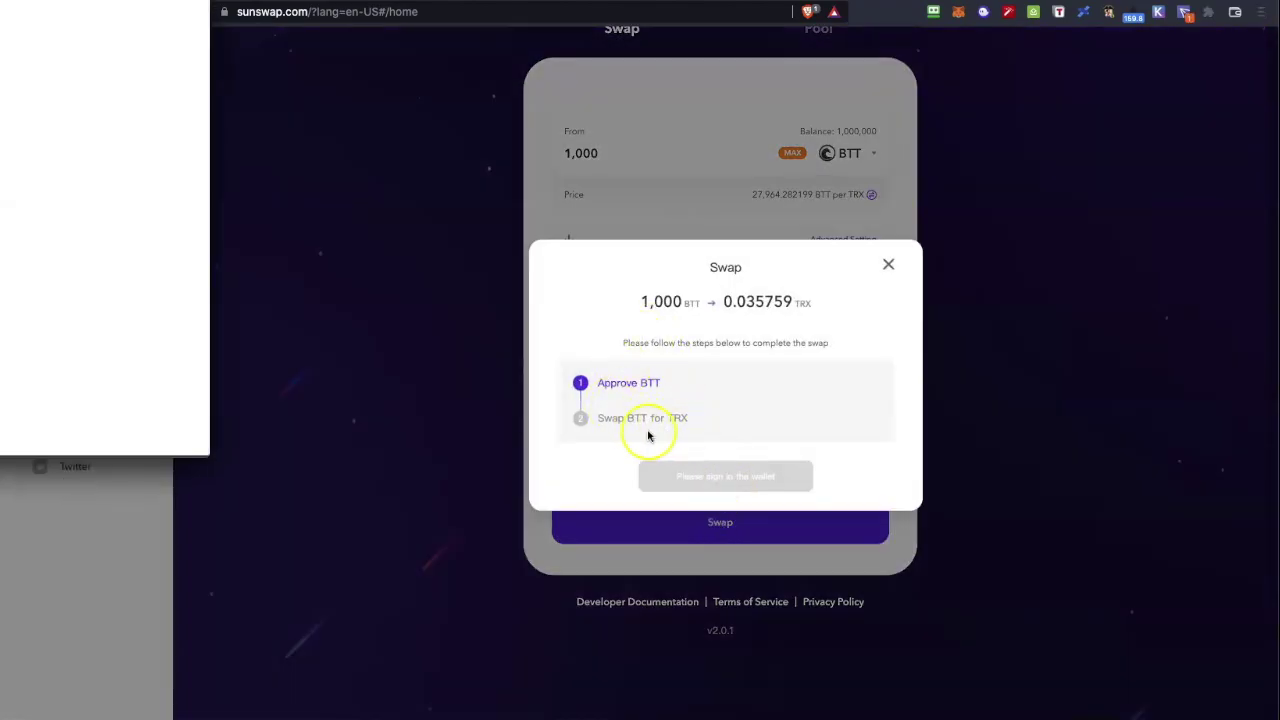
{"action": "left_click_drag", "start_coordinate": [1, 1], "coordinate": [215, 47]}
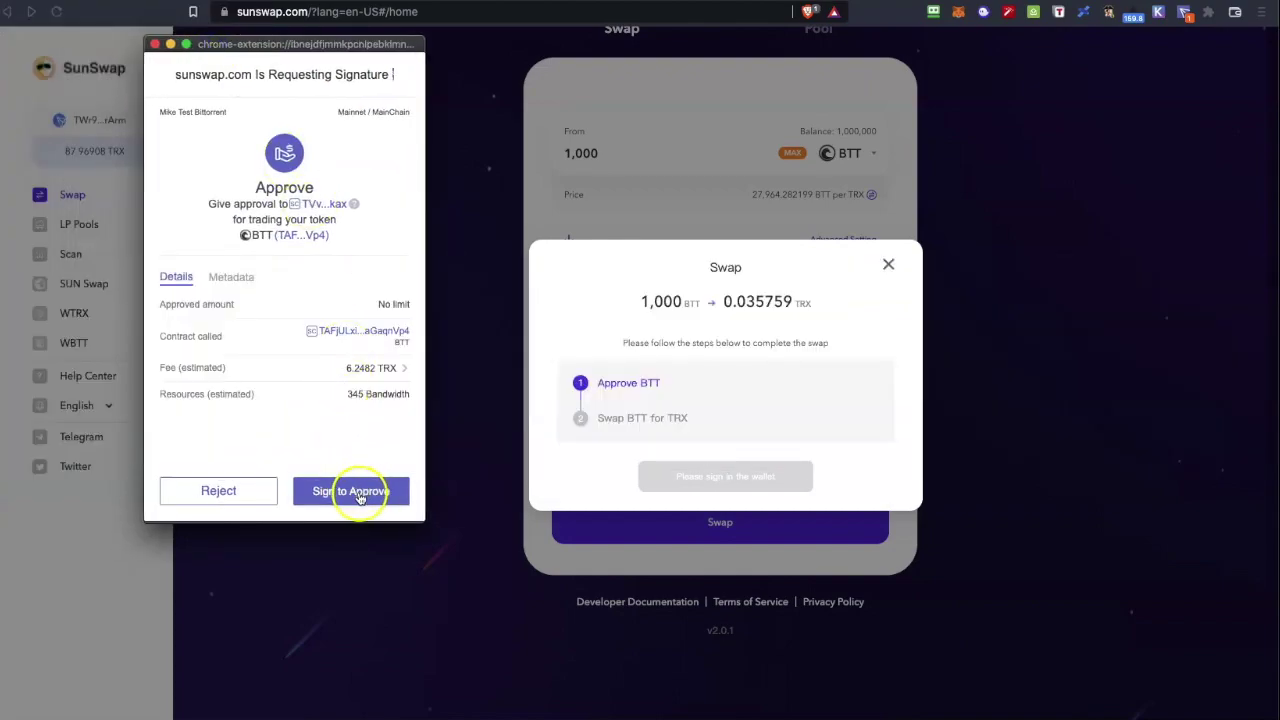
{"action": "left_click", "coordinate": [369, 370]}
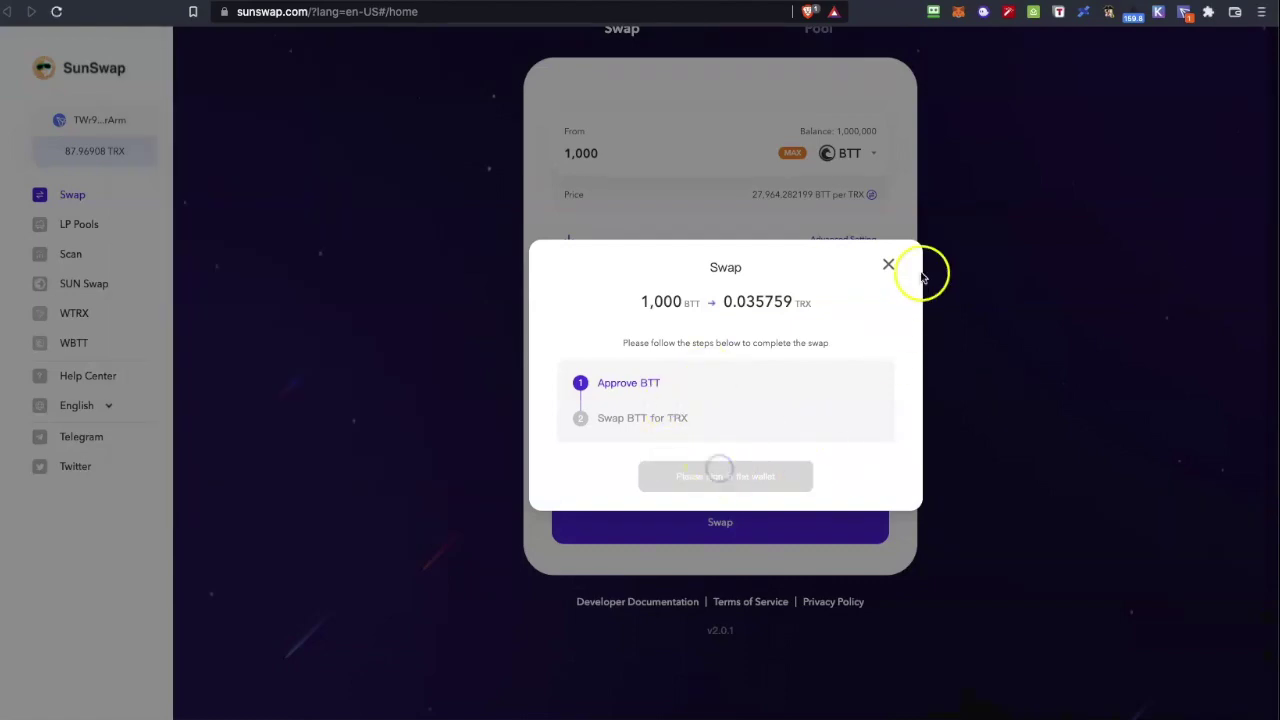
{"action": "left_click", "coordinate": [888, 268]}
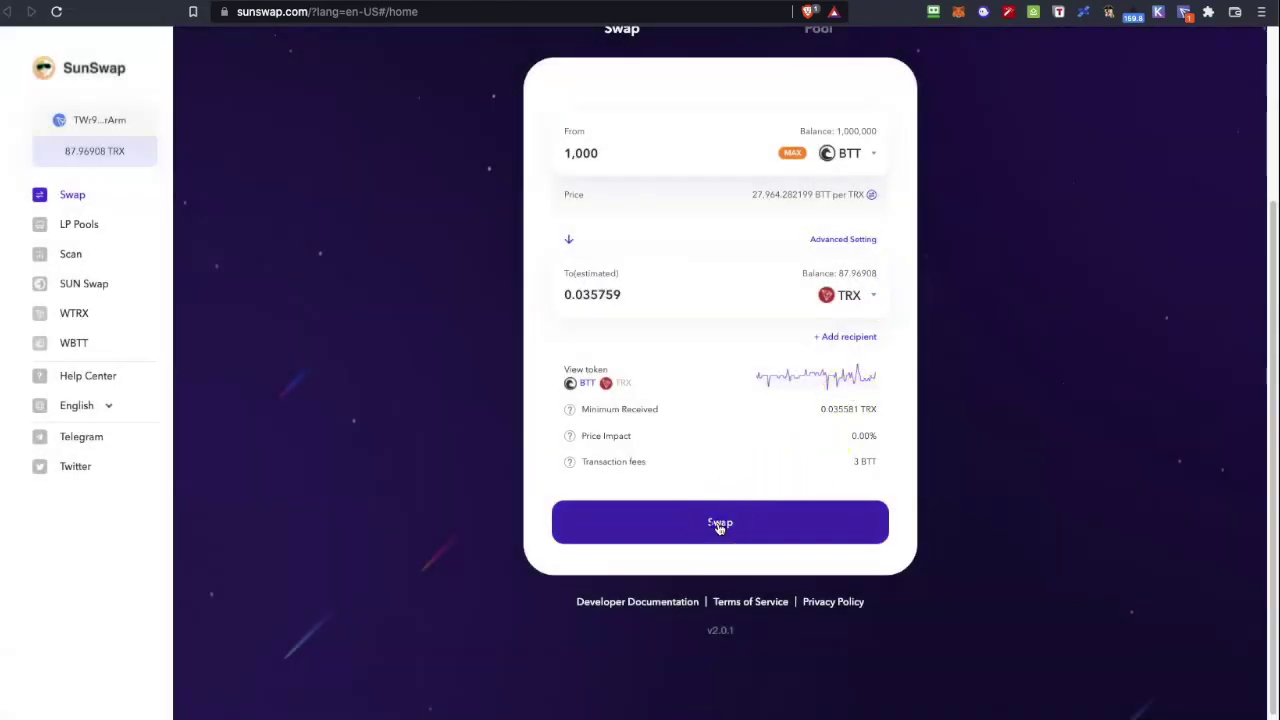
Submit the 1,000 BTT to TRX swap, sign the BTT approval in TronLink, and confirm the swap after checking its transaction fee
{"action": "left_click", "coordinate": [720, 525]}
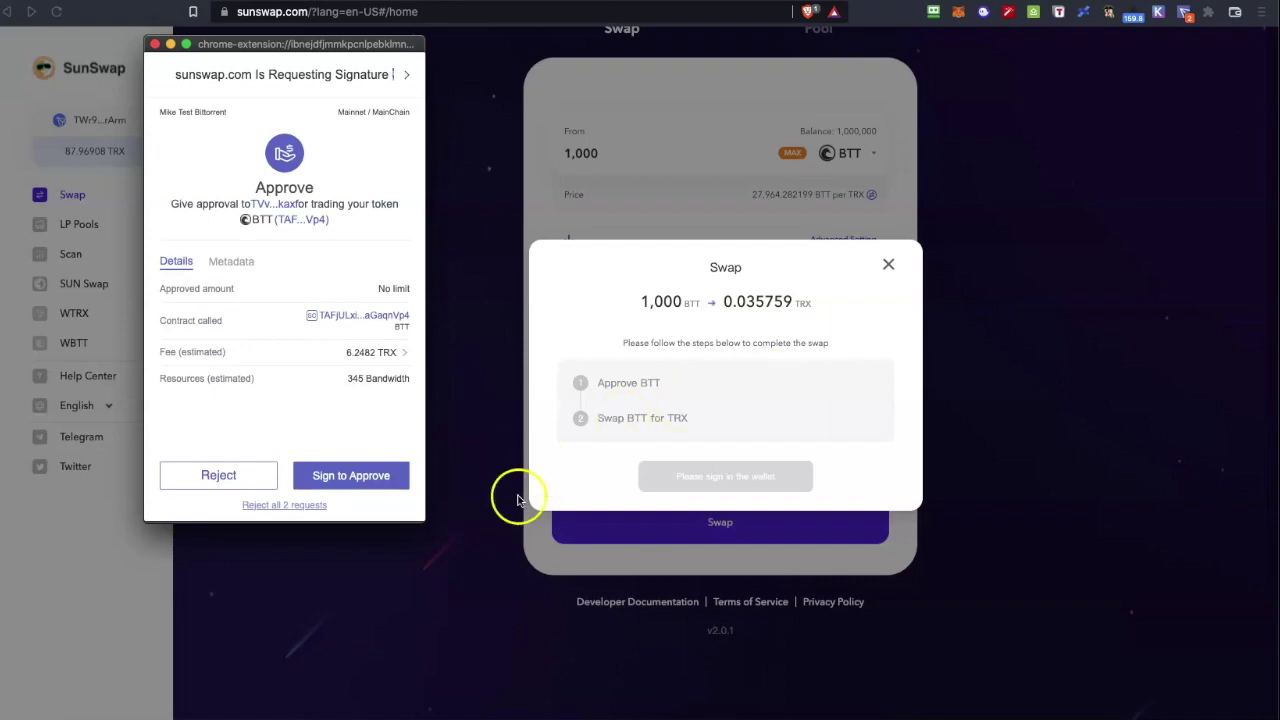
{"action": "left_click", "coordinate": [364, 478]}
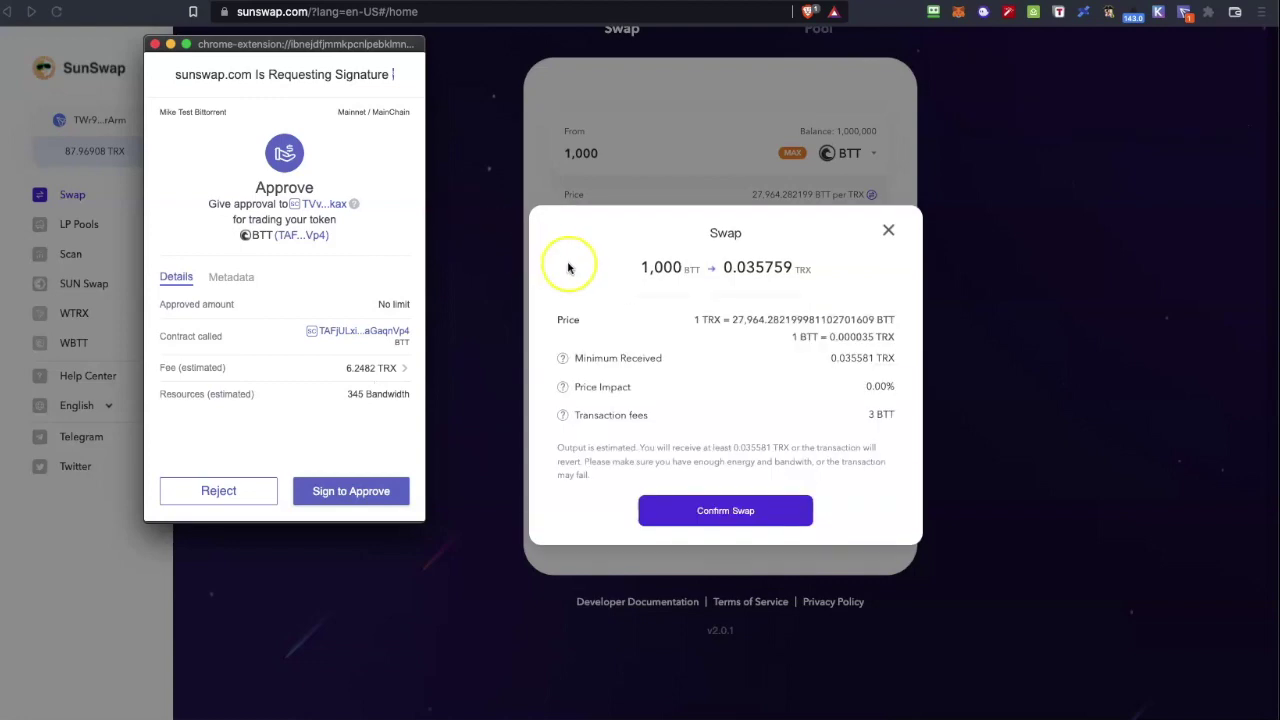
{"action": "left_click", "coordinate": [720, 514]}
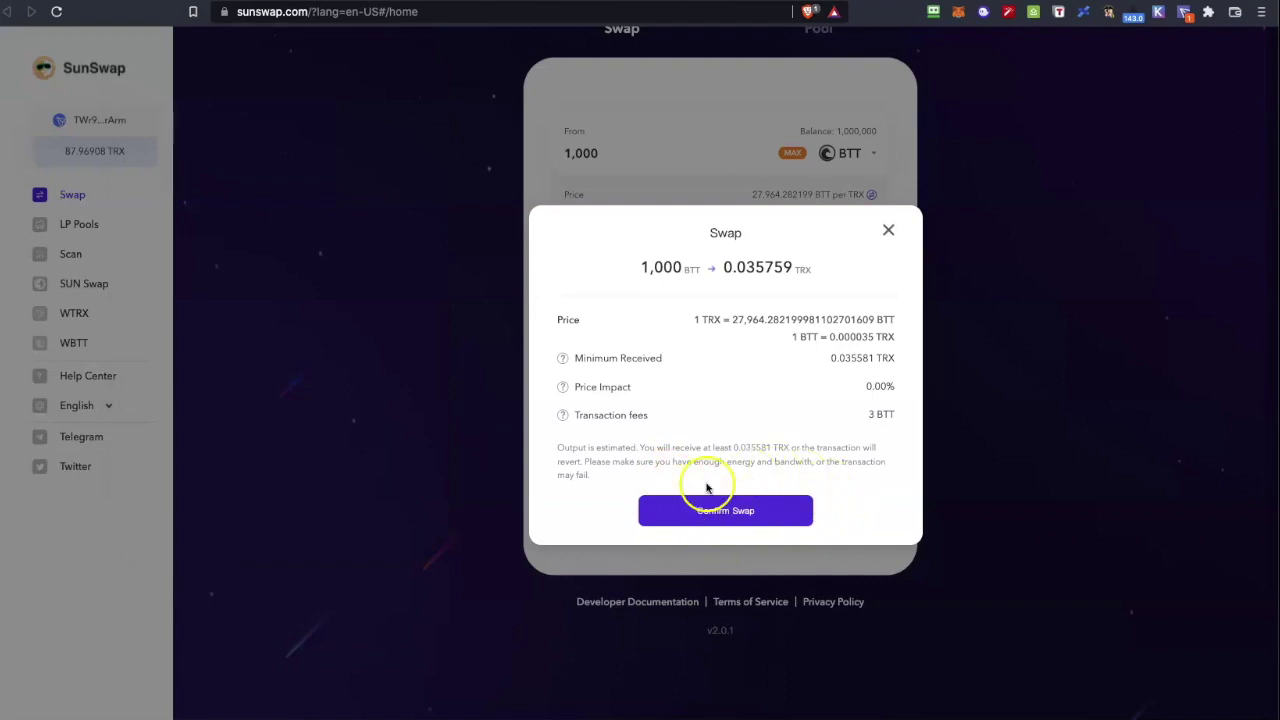
{"action": "triple_click", "coordinate": [880, 414]}
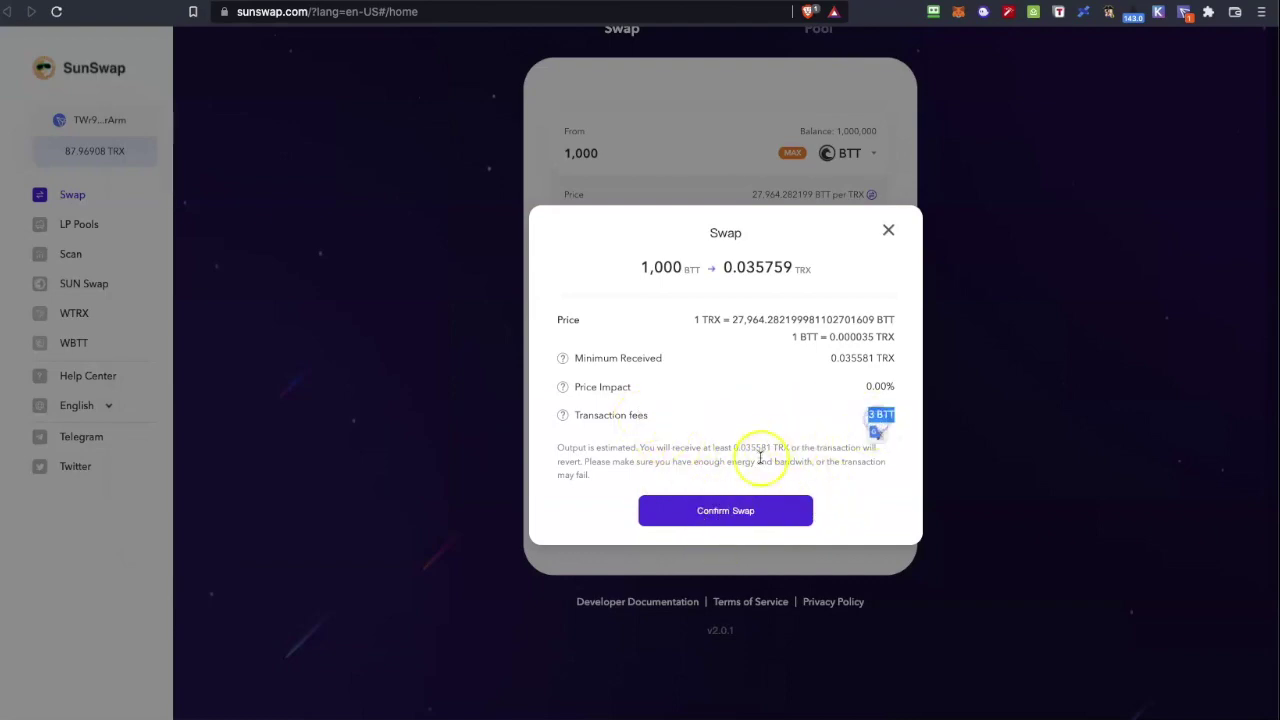
{"action": "left_click", "coordinate": [768, 418]}
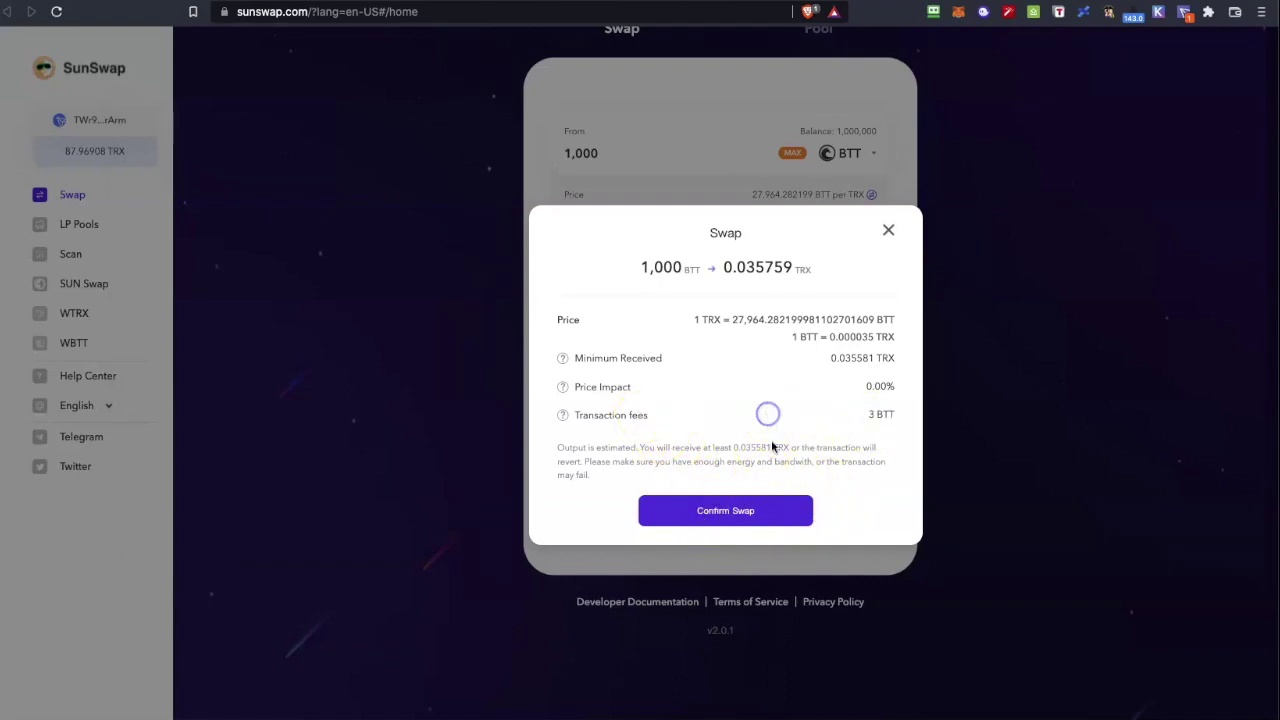
{"action": "left_click", "coordinate": [756, 511]}
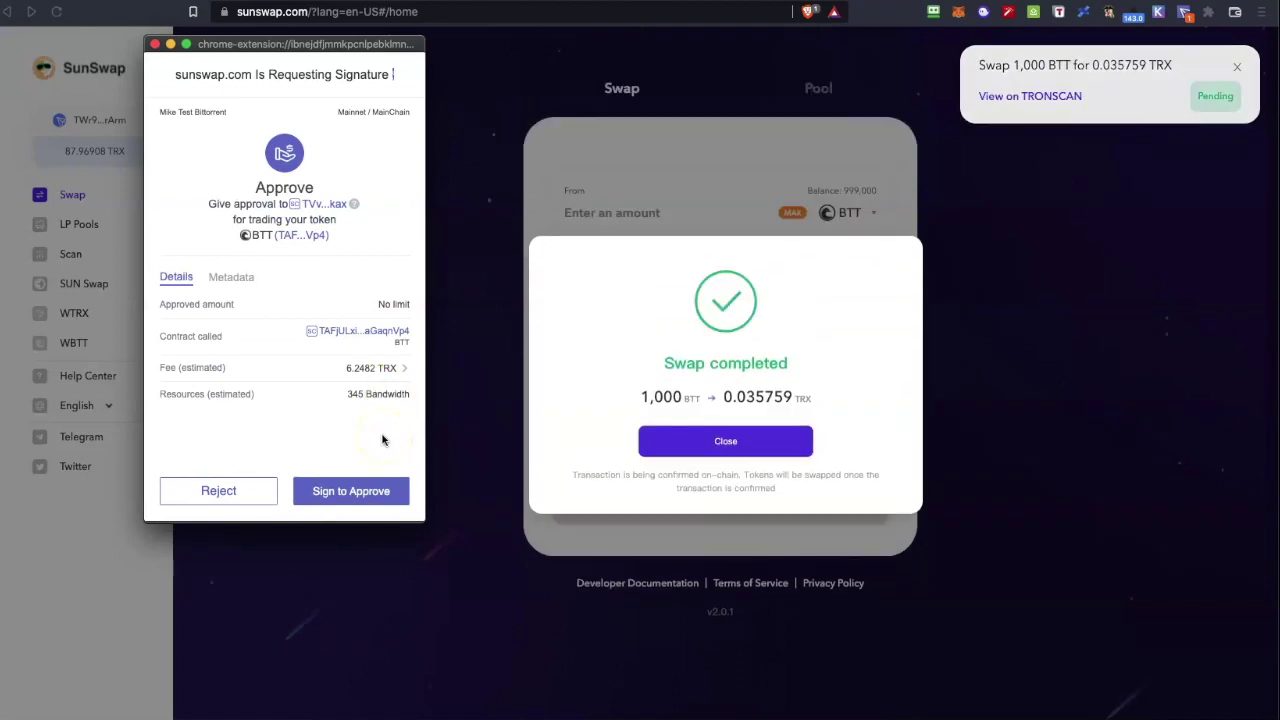
Reject the leftover duplicate BTT approval request in TronLink and close the swap dialog
{"action": "left_click", "coordinate": [220, 492]}
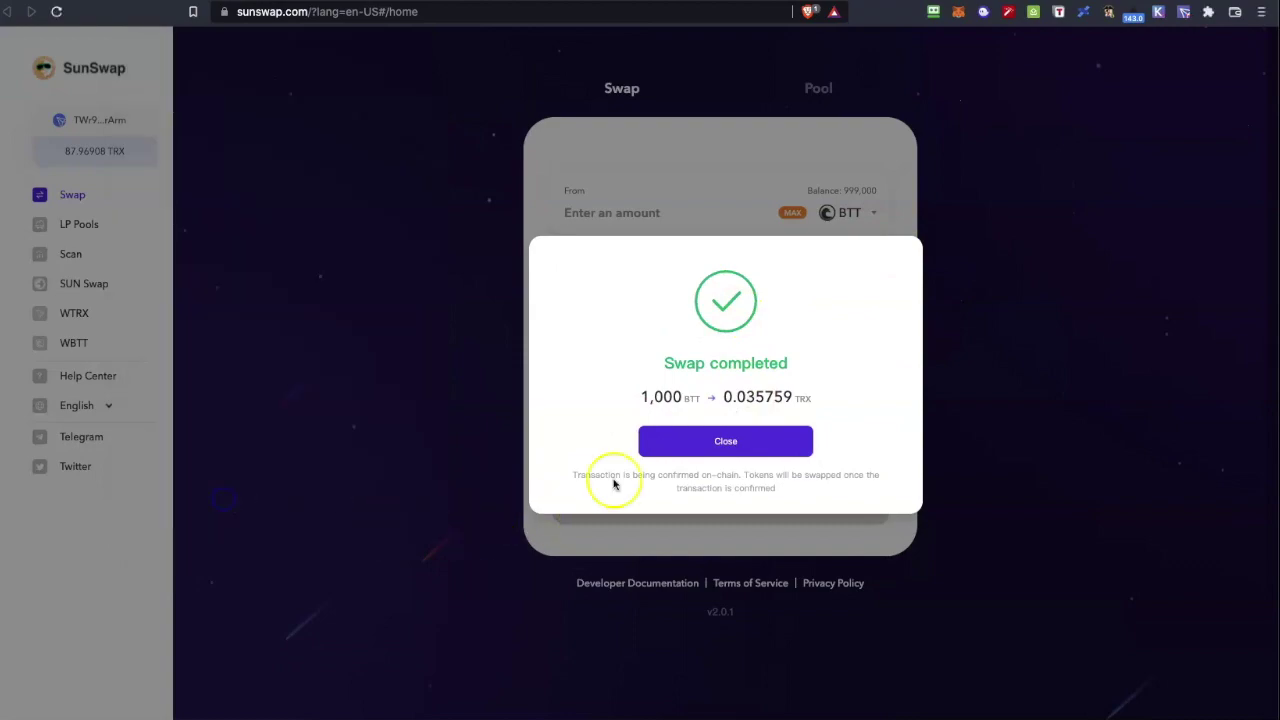
{"action": "left_click", "coordinate": [728, 443]}
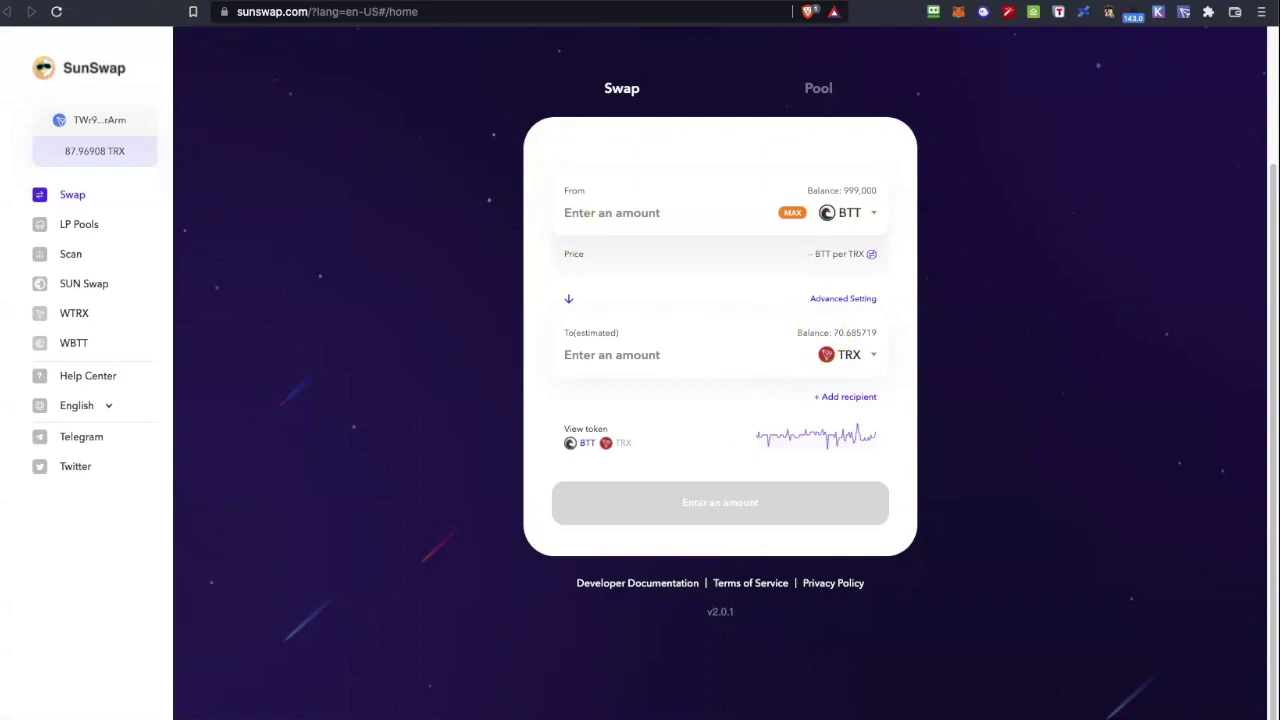
Return to the TRONSCAN wallet page and look through the TRX token's details
{"action": "left_click", "coordinate": [80, 0]}
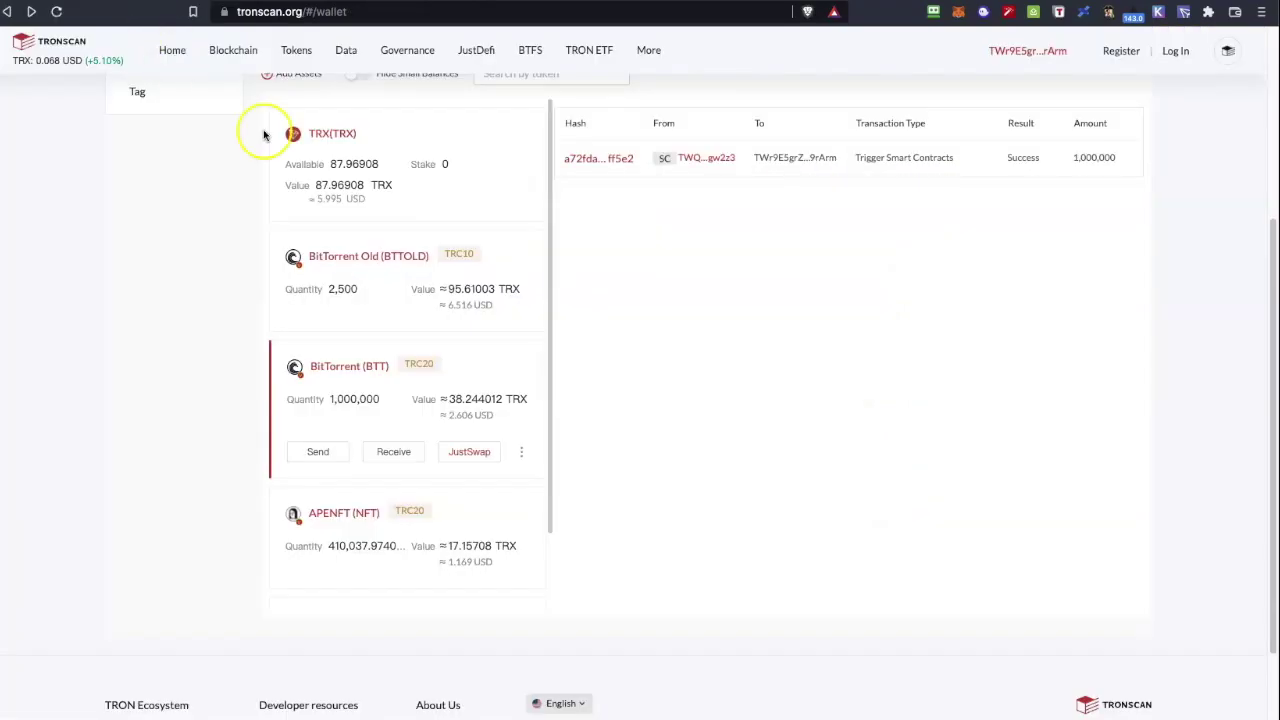
{"action": "scroll", "coordinate": [475, 320], "scroll_direction": "up", "scroll_amount": 1}
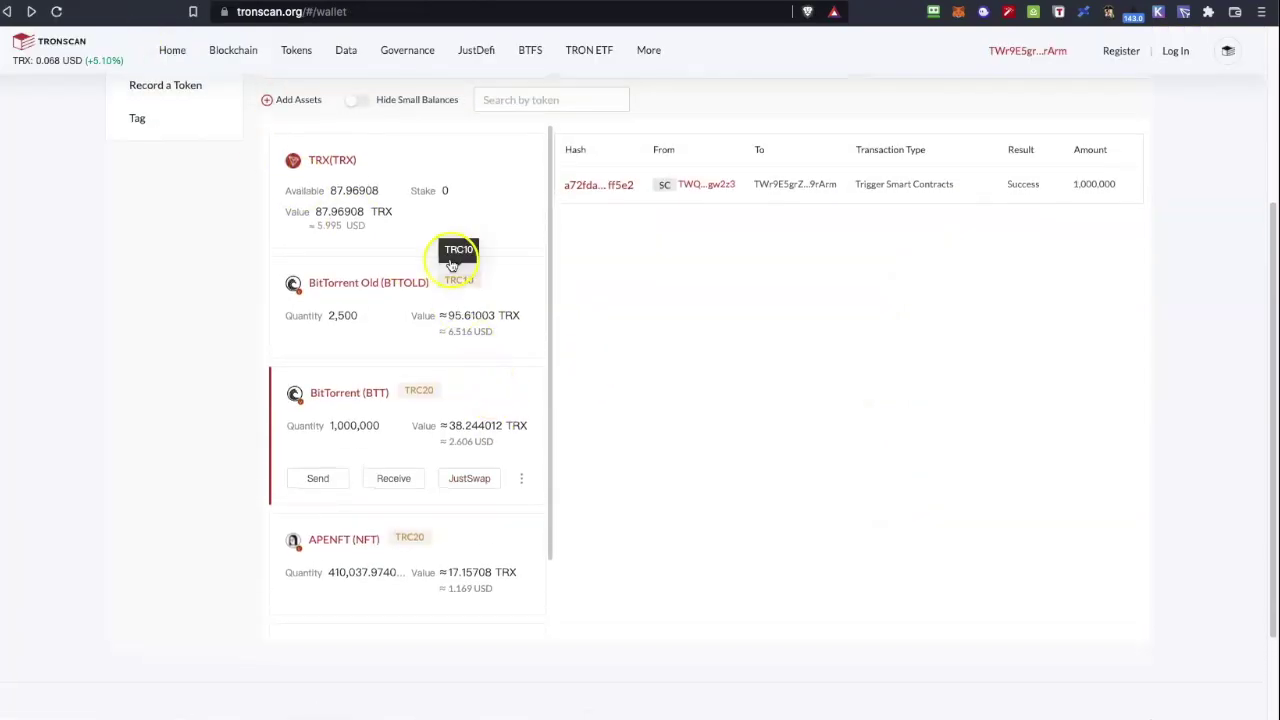
{"action": "left_click", "coordinate": [335, 163]}
{"action": "scroll", "coordinate": [563, 394], "scroll_direction": "down", "scroll_amount": 2}
{"action": "scroll", "coordinate": [555, 400], "scroll_direction": "up", "scroll_amount": 2}
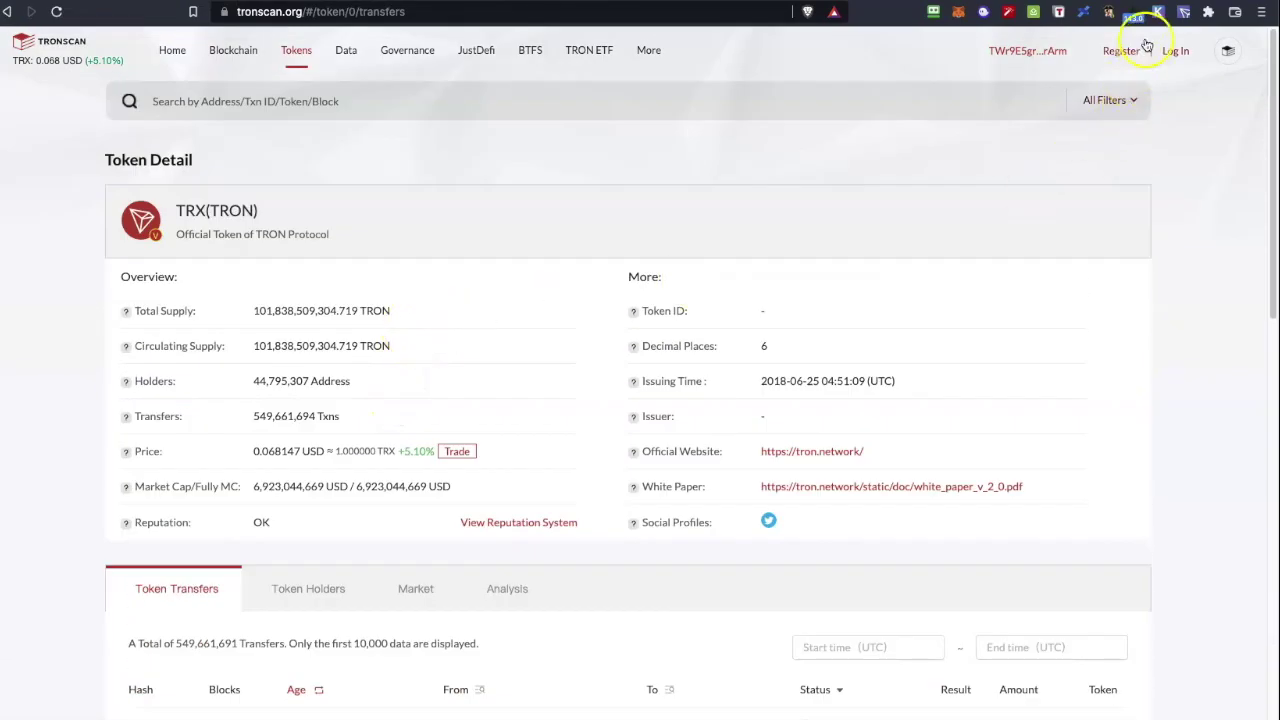
Open TRX in the TronLink wallet to check its balance and transaction history
{"action": "left_click", "coordinate": [1185, 12]}
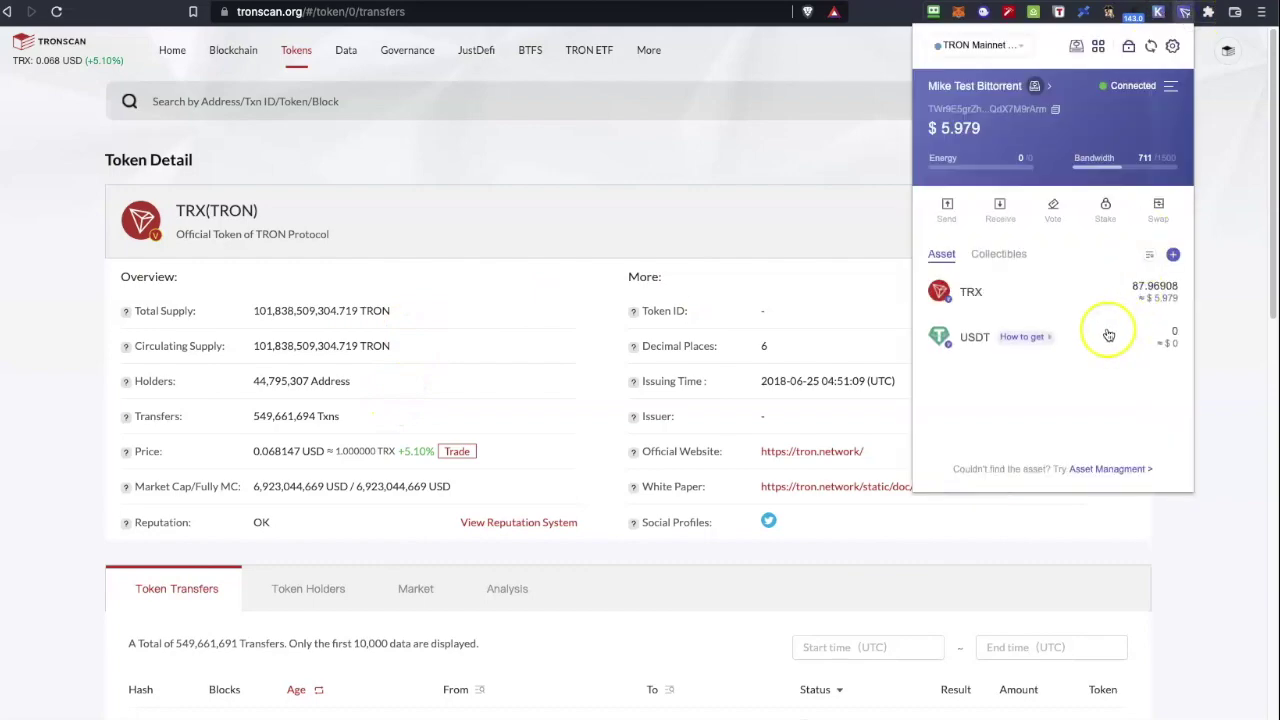
{"action": "left_click", "coordinate": [1081, 295]}
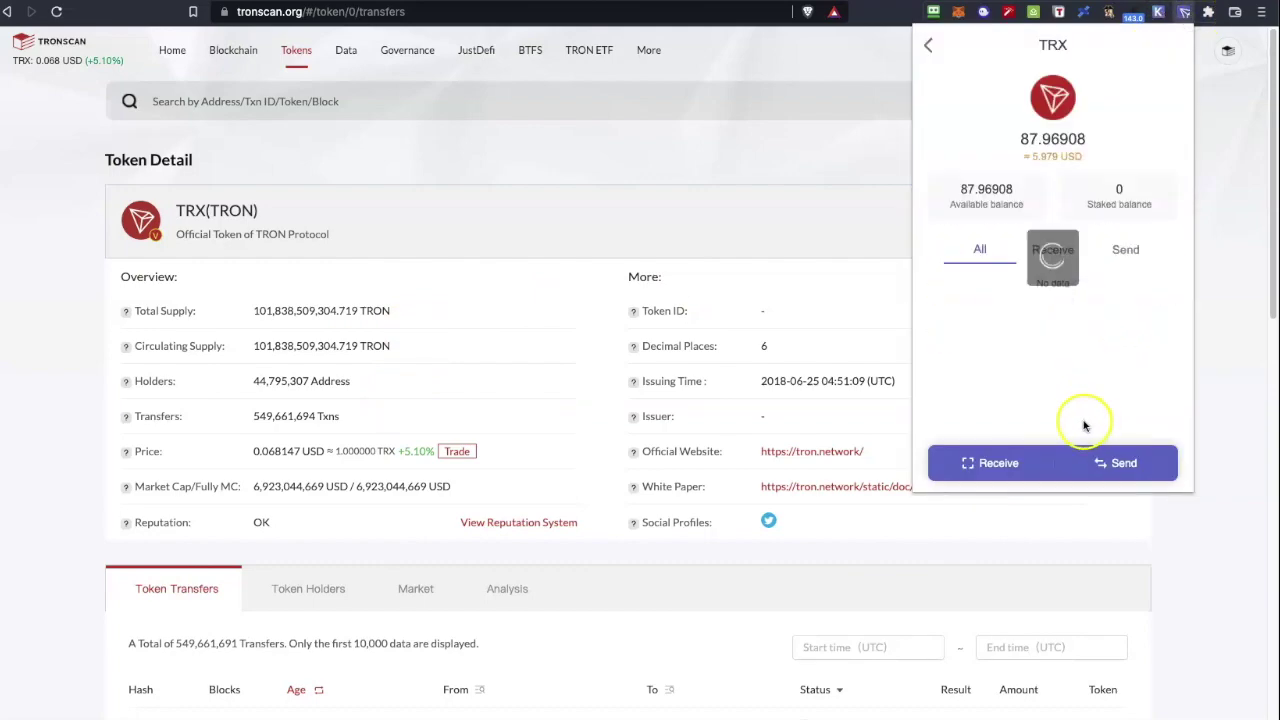